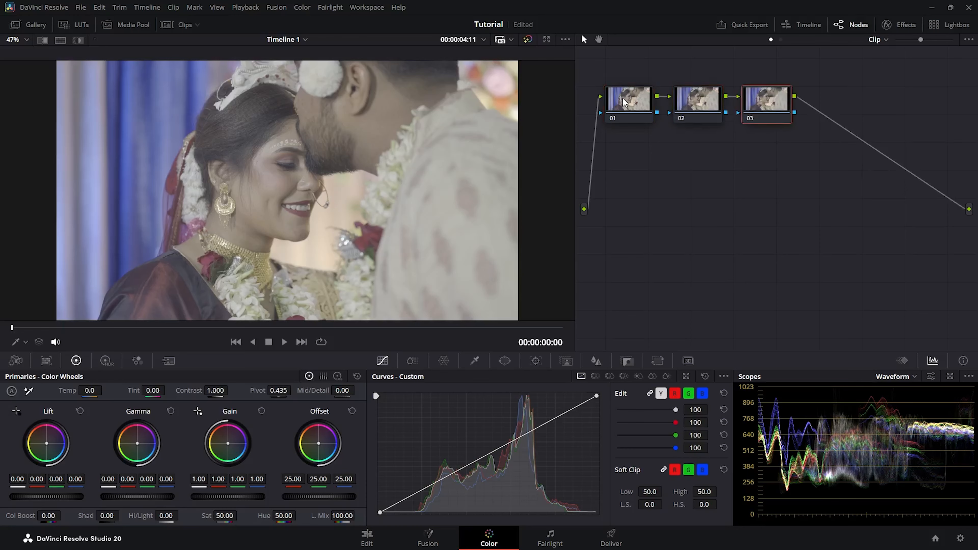
Move node 03 down below the chain and nudge node 02 slightly to the right
left_click_drag(774, 109, 719, 304)
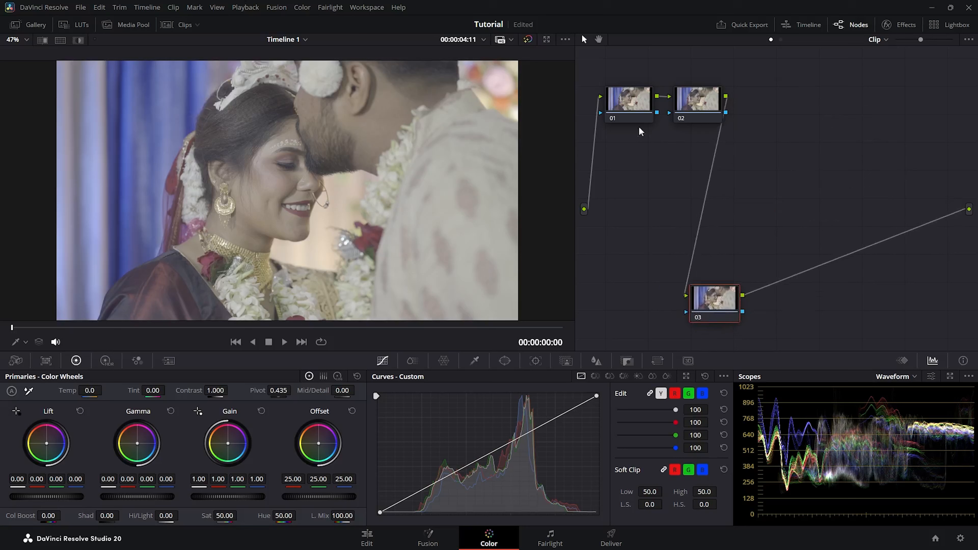
left_click(632, 91)
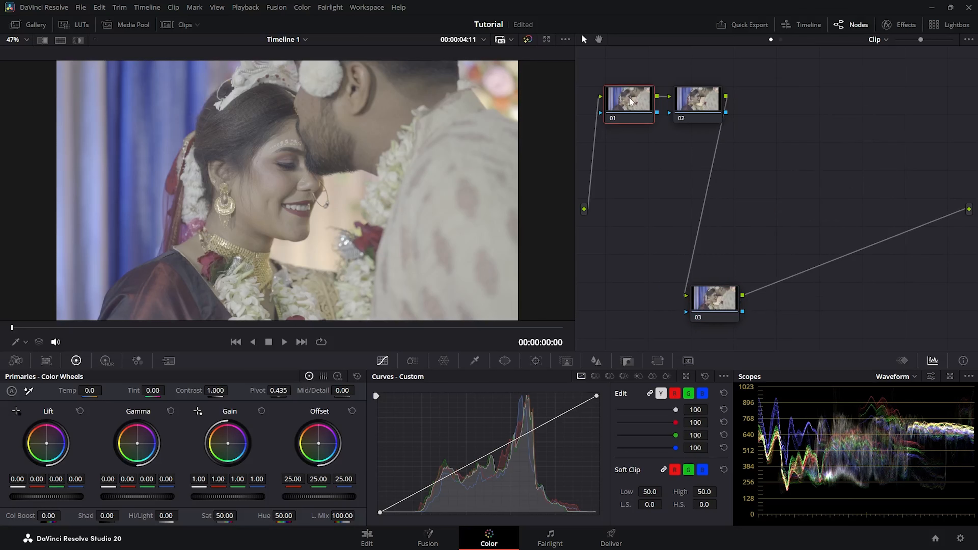
left_click(720, 296)
left_click_drag(704, 108, 711, 109)
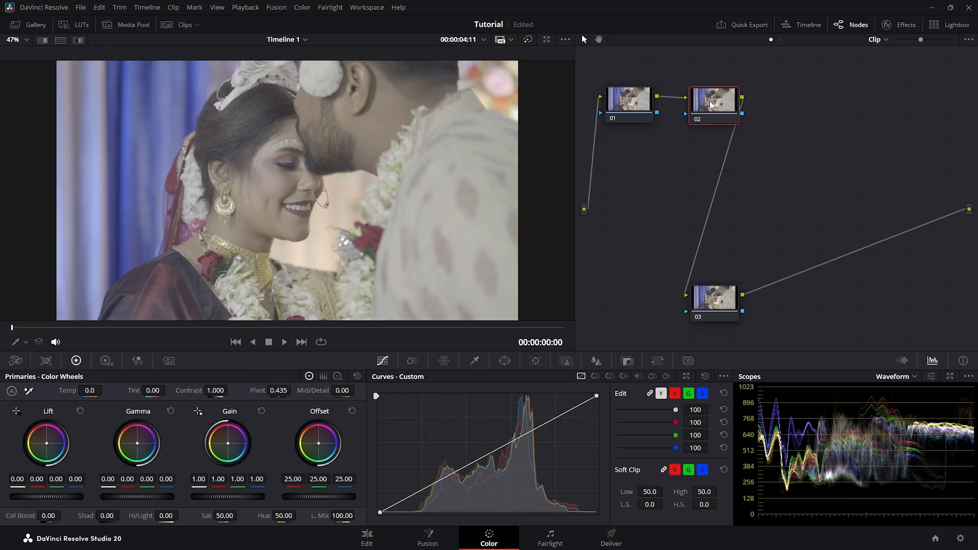
Add three parallel nodes alongside node 02 with Alt+P and shift node 07 right
key("alt+p")
key("alt+p")
key("alt+p")
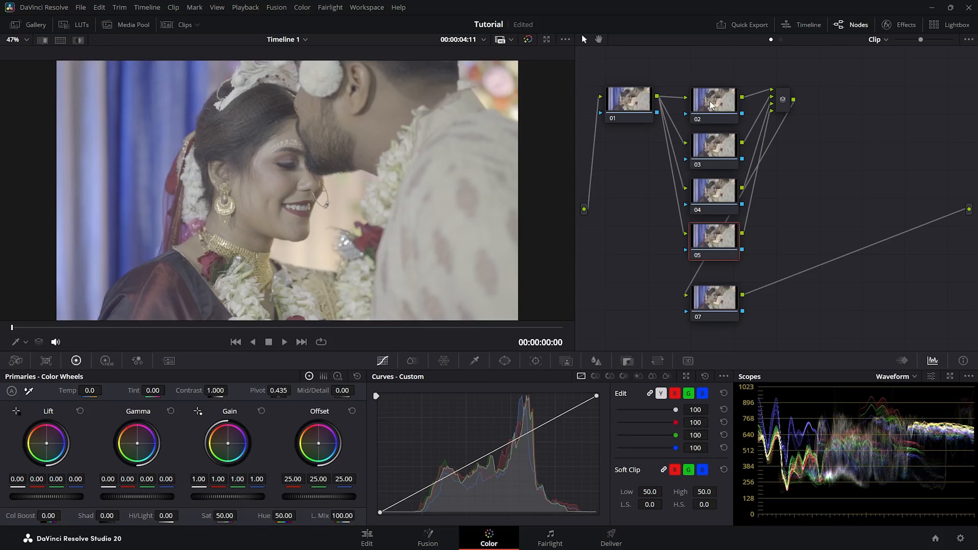
left_click_drag(713, 297, 764, 297)
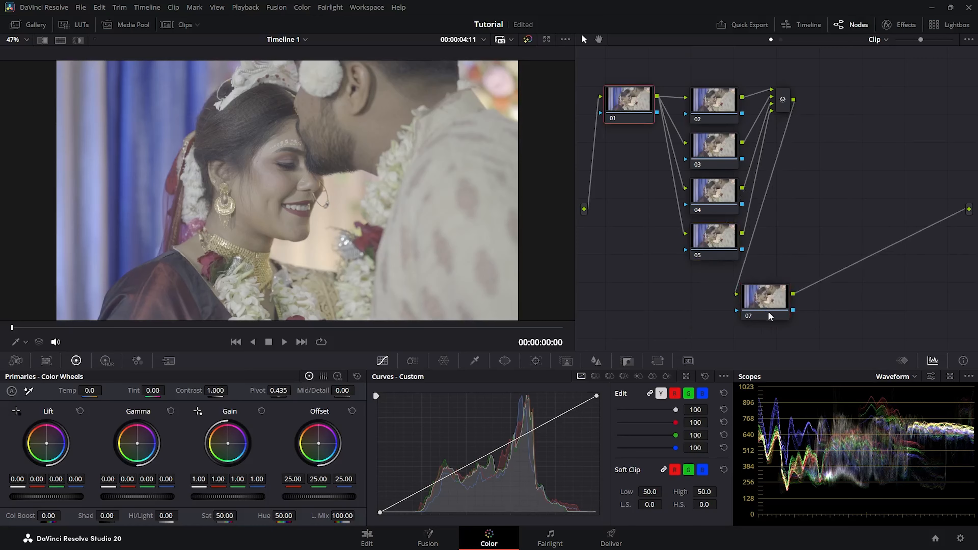
left_click_drag(766, 308, 769, 309)
left_click(718, 92)
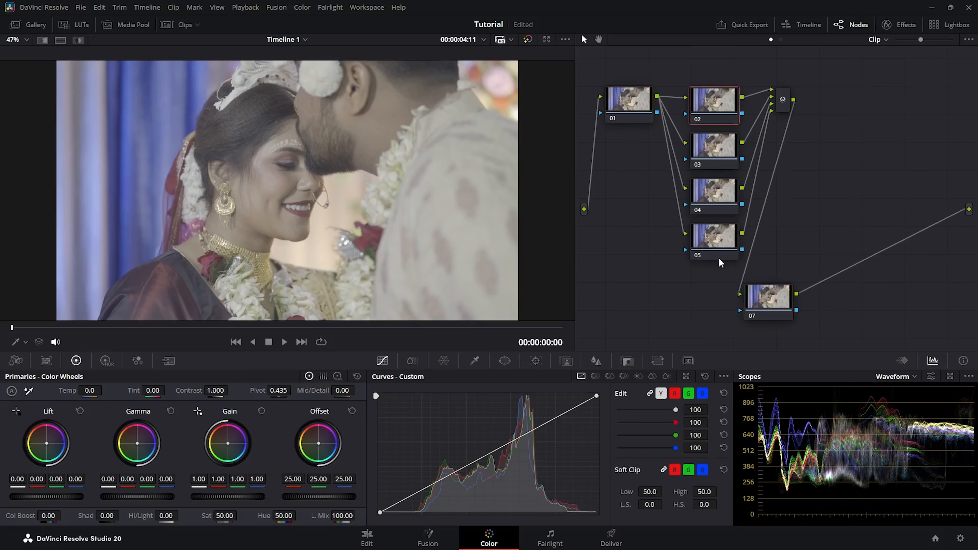
Add two serial nodes after the Parallel Mixer and line nodes 07 and 08 up beside it
left_click(784, 101)
key("alt+s")
key("alt+s")
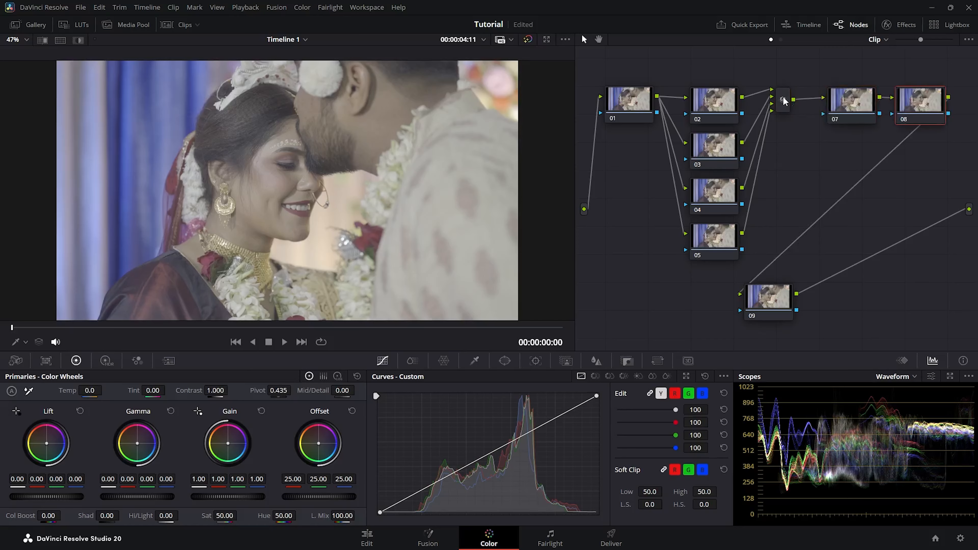
left_click(837, 104)
left_click_drag(836, 101, 821, 101)
left_click_drag(902, 102, 881, 101)
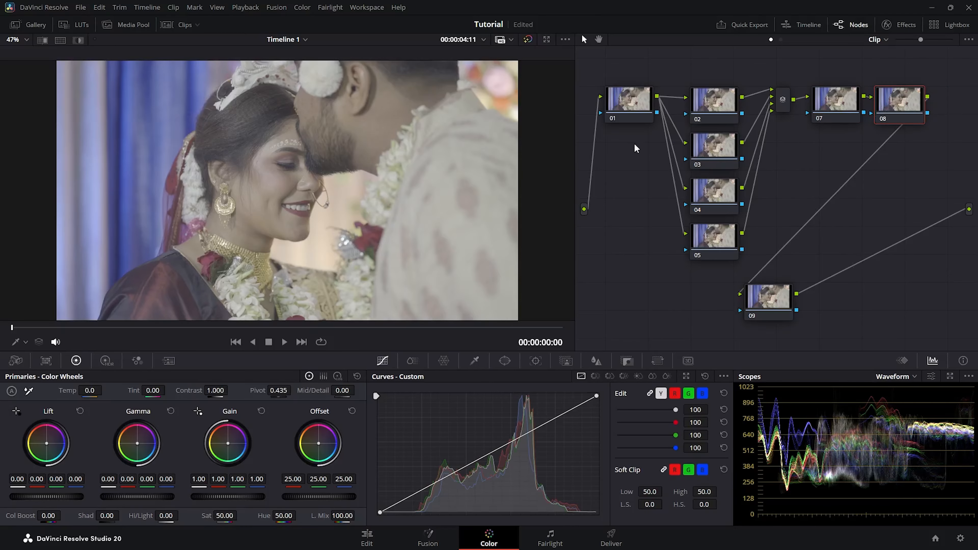
left_click(621, 103)
Label node 01 'In' and node 09 'Out'
right_click(623, 101)
left_click(625, 118)
right_click(631, 99)
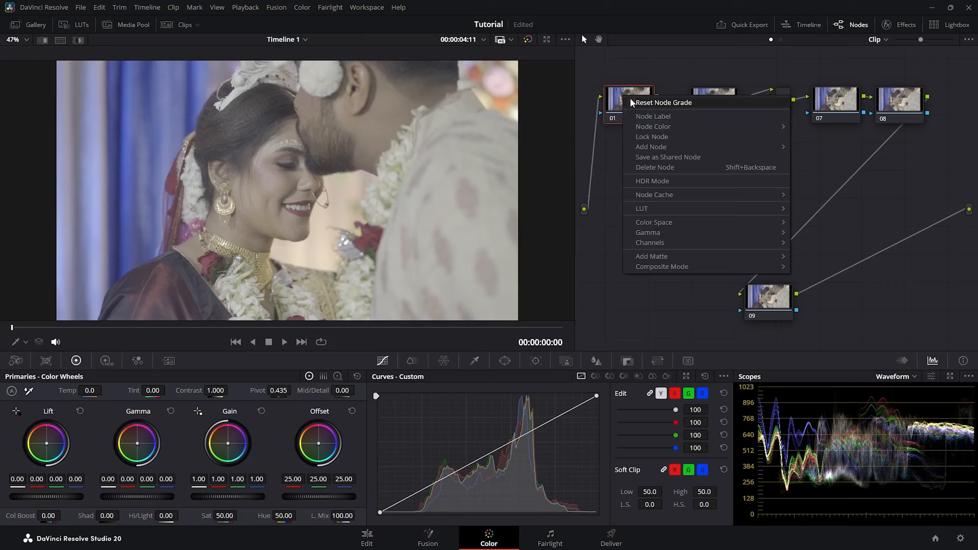
left_click(673, 121)
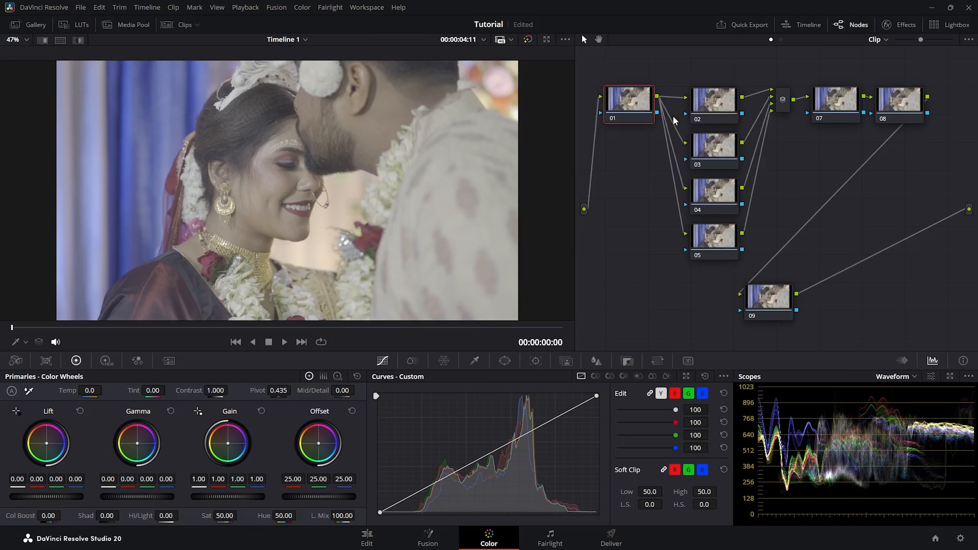
type("In")
left_click(777, 279)
right_click(771, 306)
left_click(798, 322)
type("Out")
key("Return")
Label node 02 'Exp' and node 03 'Sat'
right_click(708, 105)
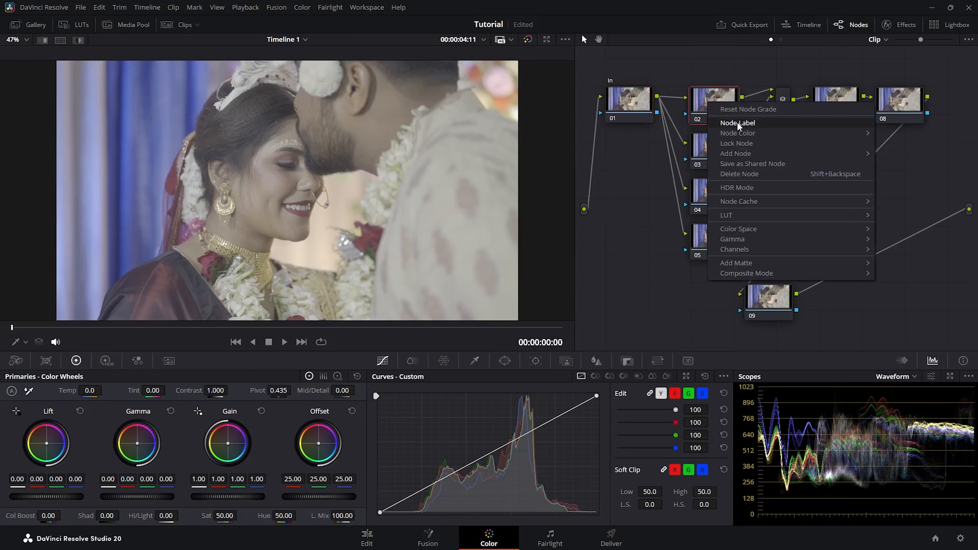
left_click(737, 123)
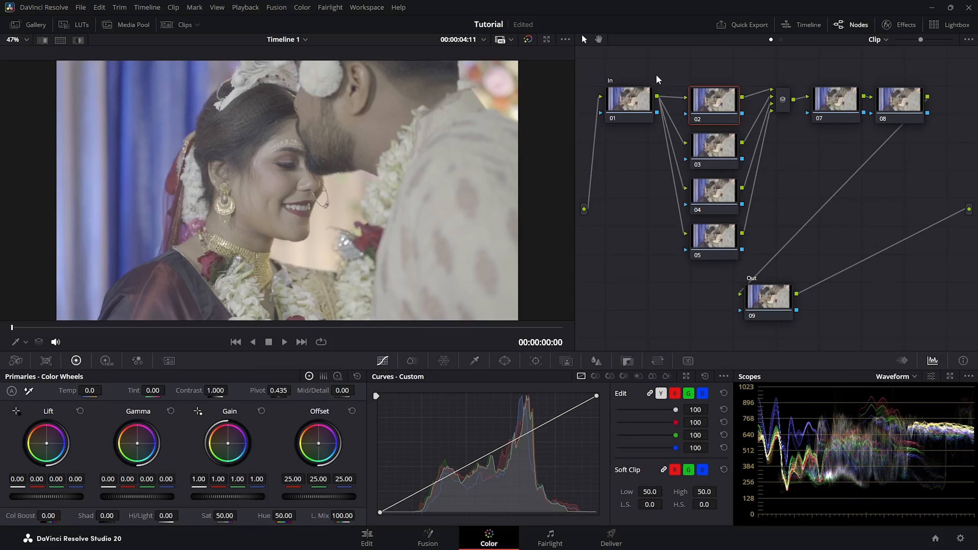
type("Exp")
left_click(808, 162)
left_click(711, 148)
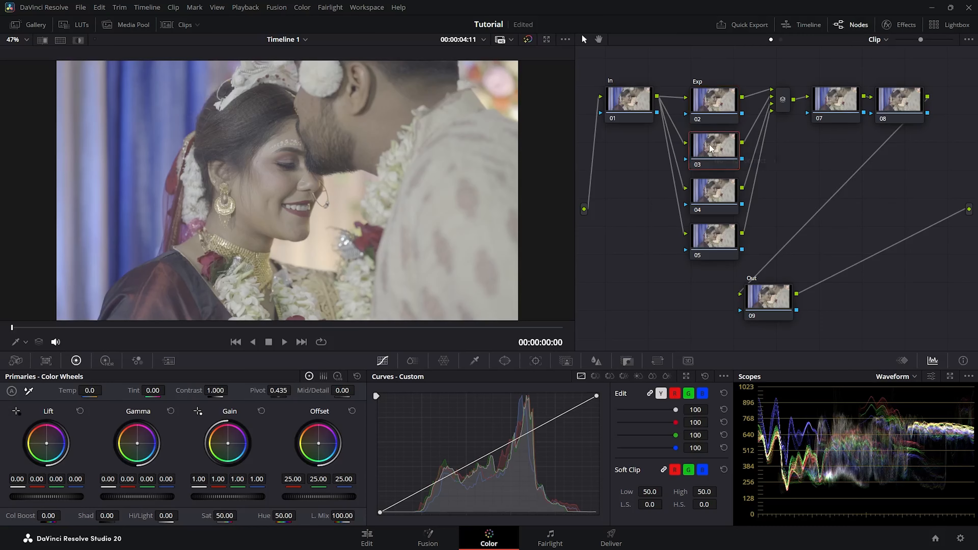
right_click(710, 148)
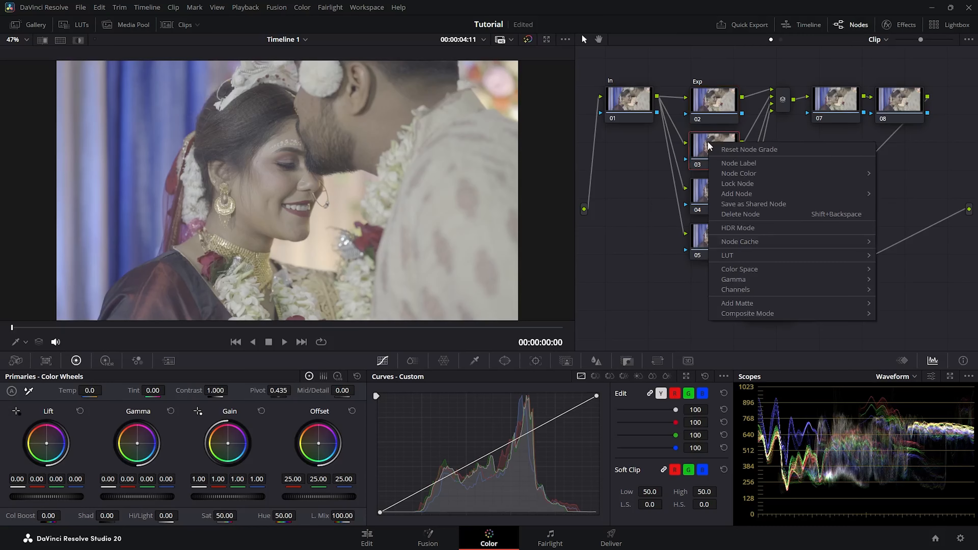
left_click(738, 162)
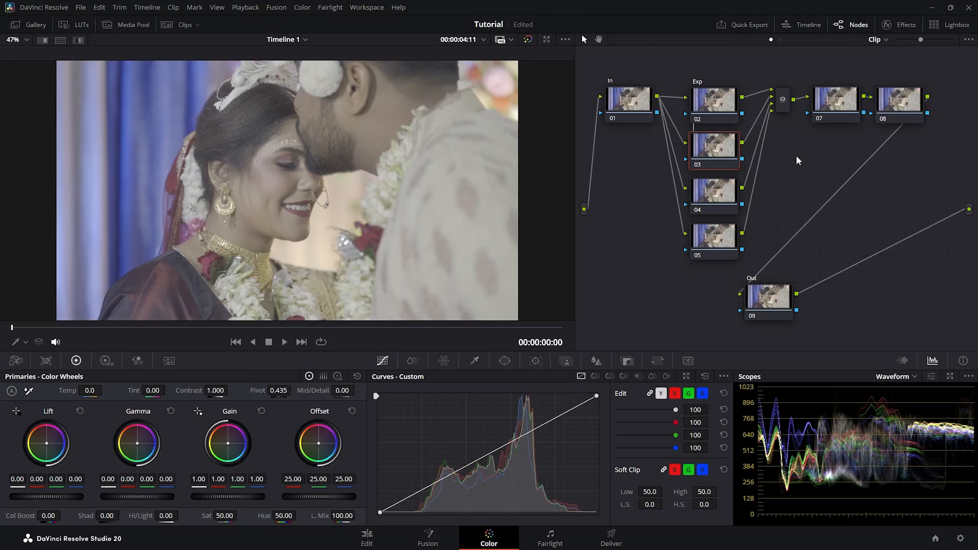
type("Sat")
key("Return")
Label node 04 'Wb' and node 05 'Skin'
left_click(712, 189)
right_click(710, 186)
left_click(746, 201)
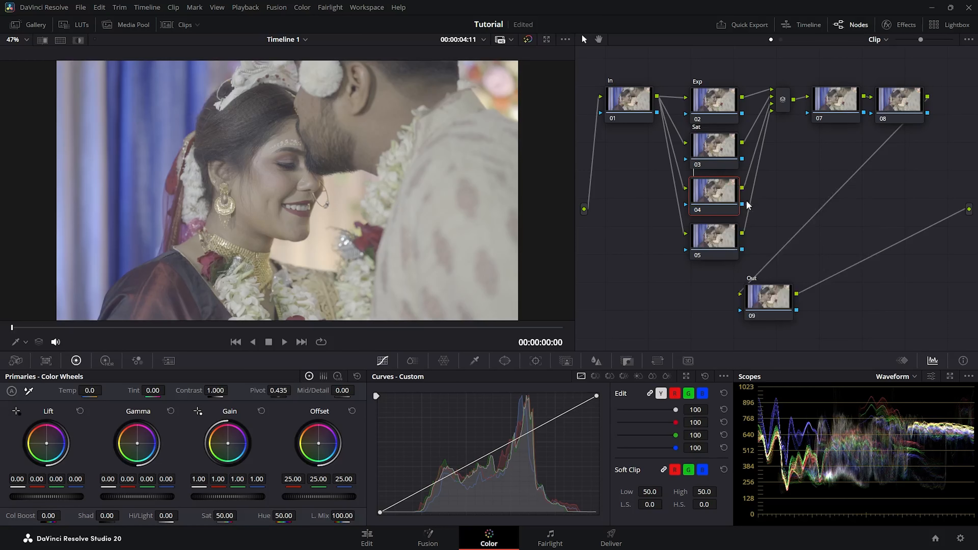
type("Wb")
left_click(707, 241)
right_click(707, 241)
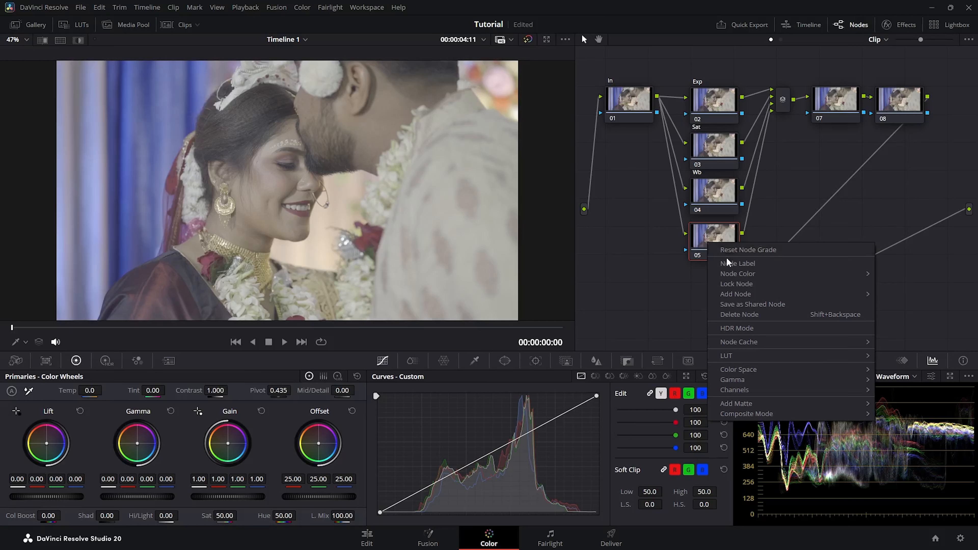
left_click(732, 261)
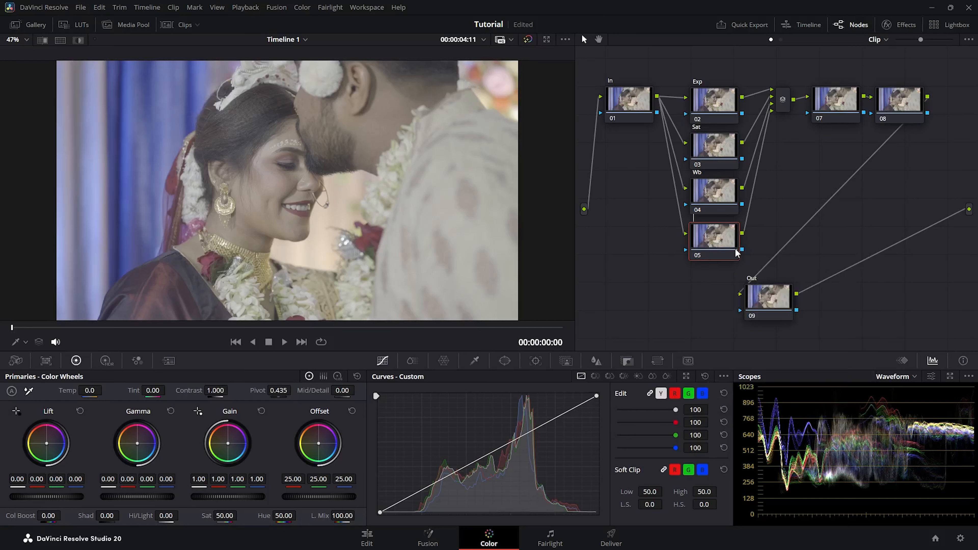
type("Skin")
key("Return")
Label node 07 'Veg' and node 08 'Look', then move the Out node left under the tree
right_click(833, 103)
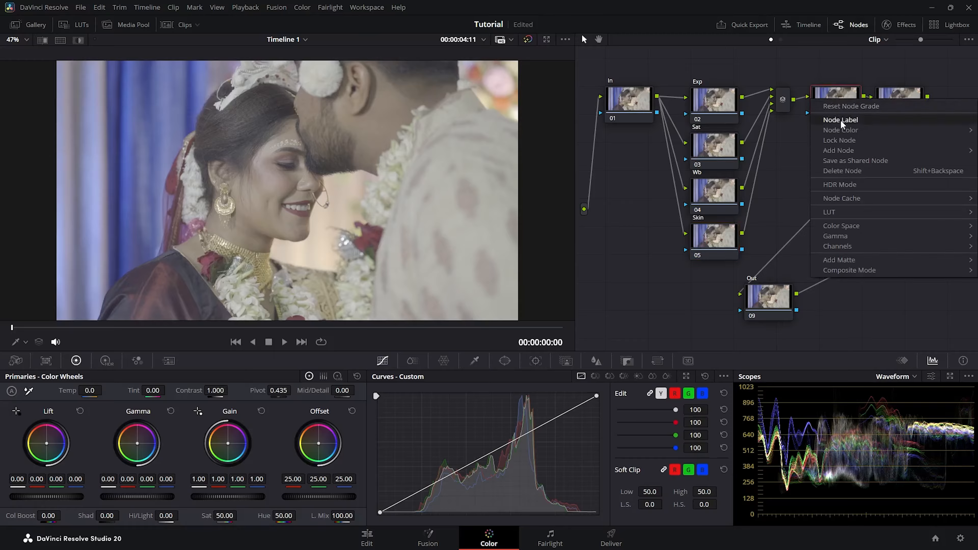
left_click(839, 119)
type("Veg")
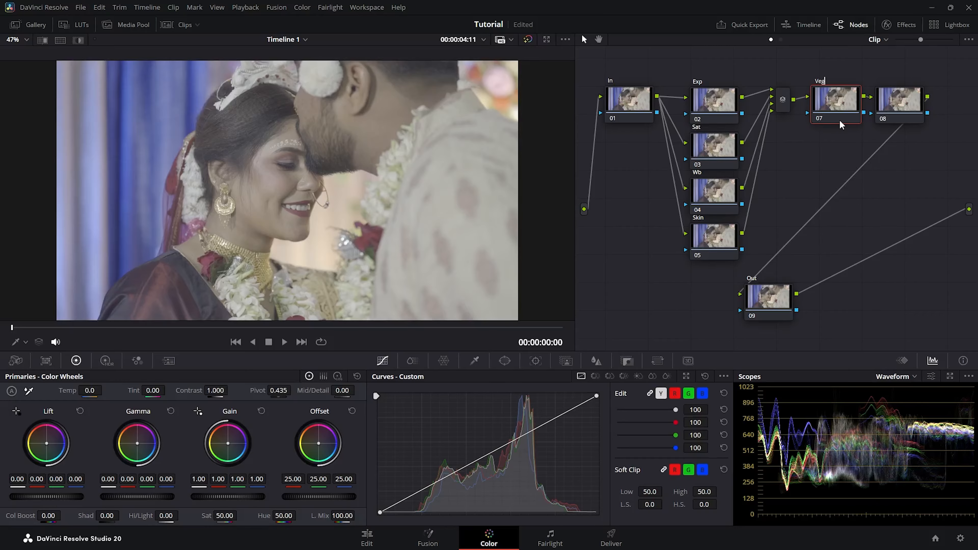
right_click(893, 101)
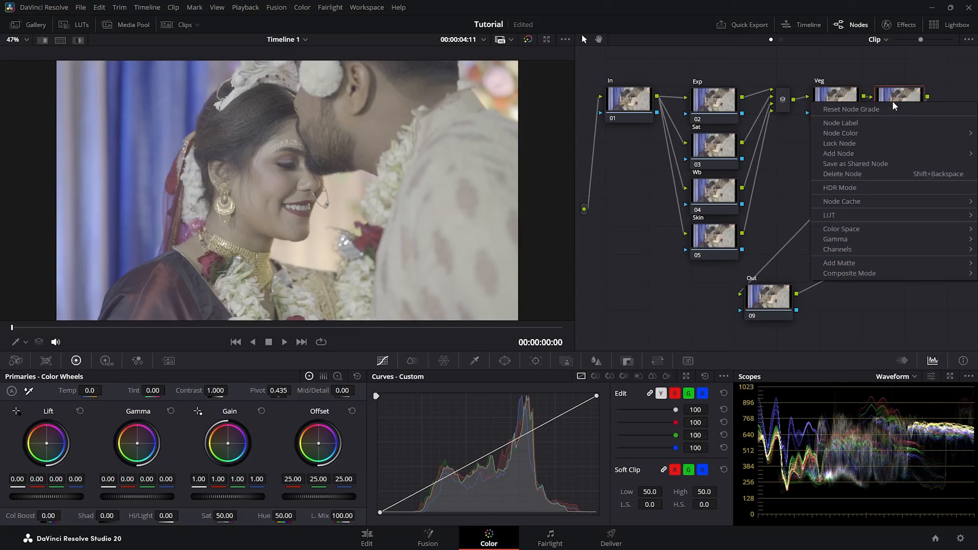
left_click(874, 123)
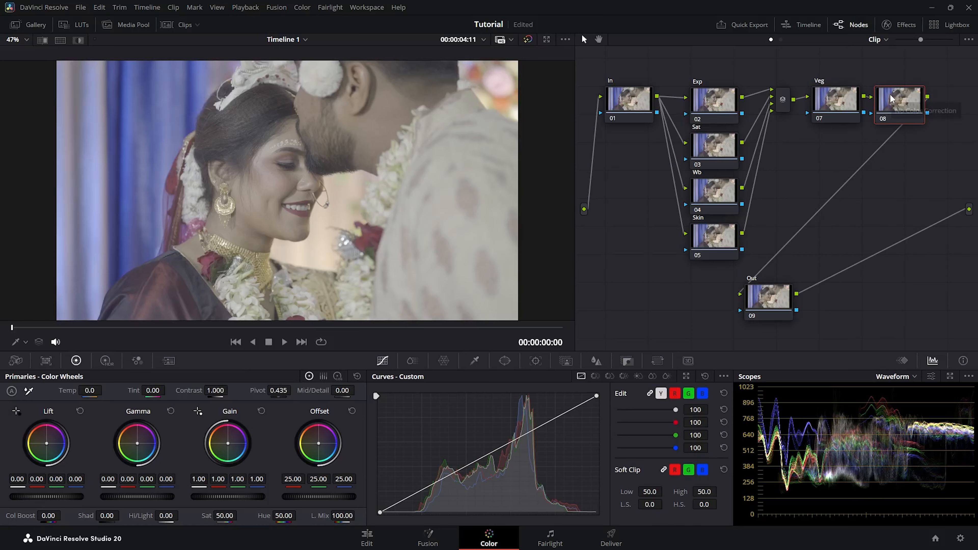
type("Look")
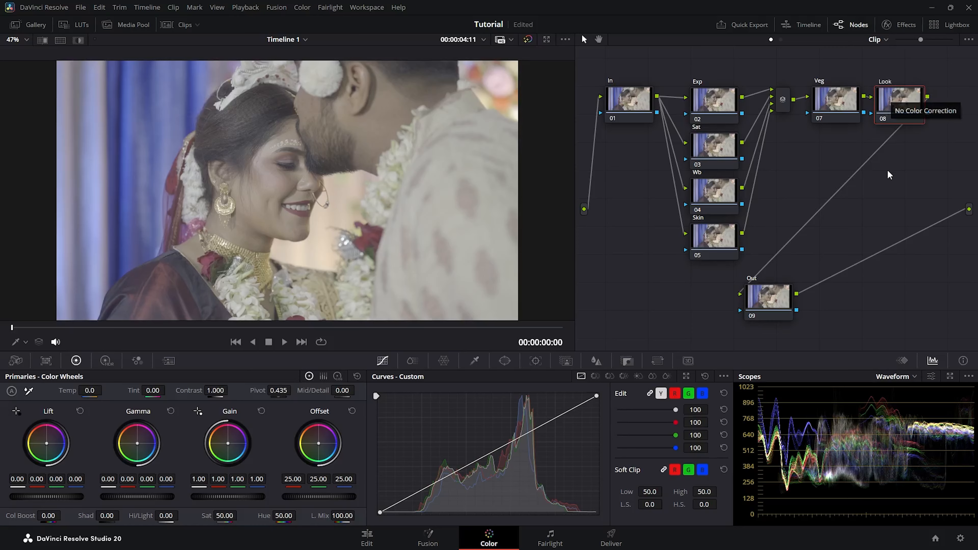
key("Return")
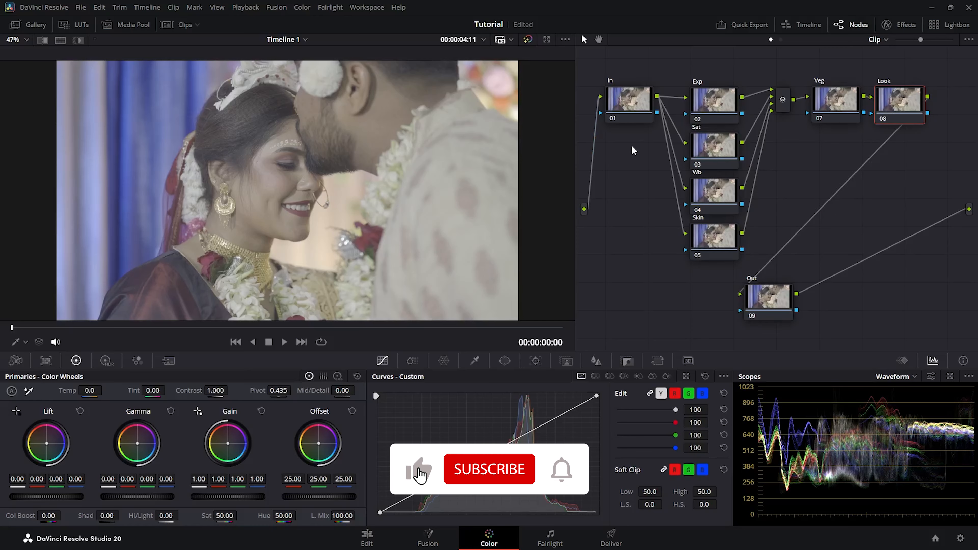
left_click_drag(776, 309, 681, 312)
Search the effects library for 'color' and drag Color Space Transform onto the In node
left_click(622, 108)
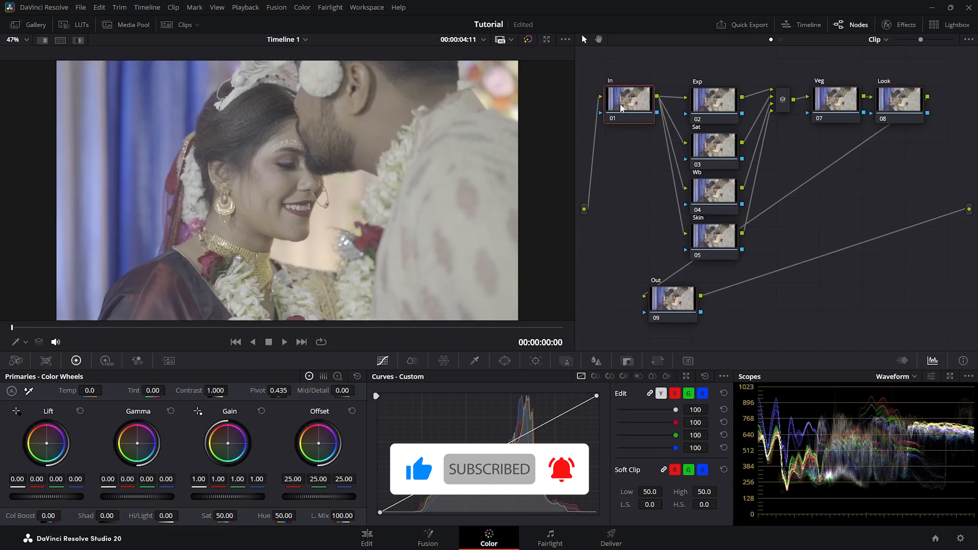
left_click(901, 25)
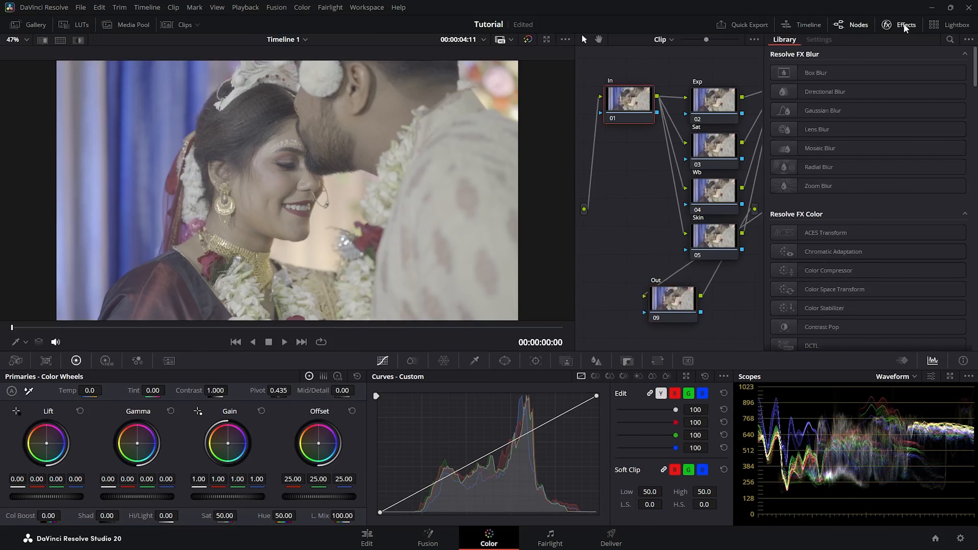
left_click(949, 39)
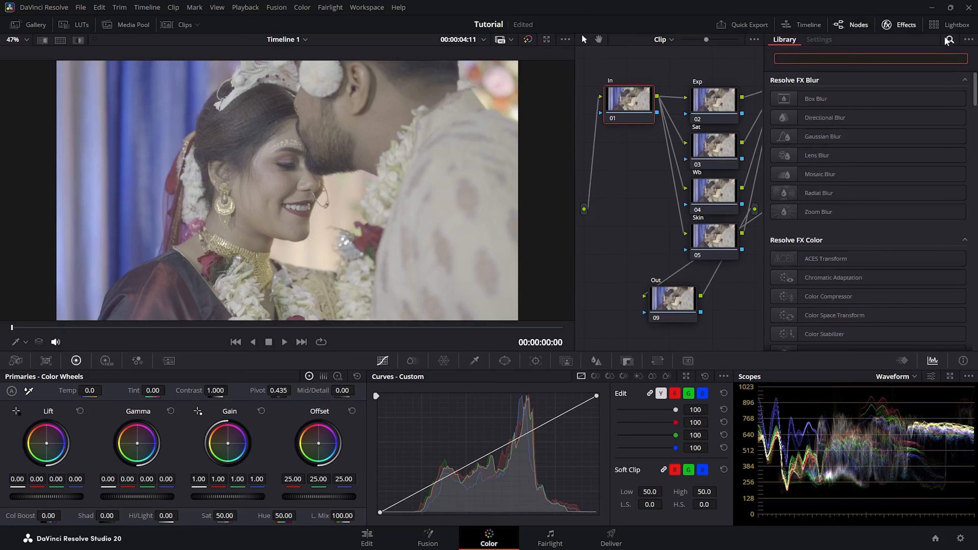
type("color")
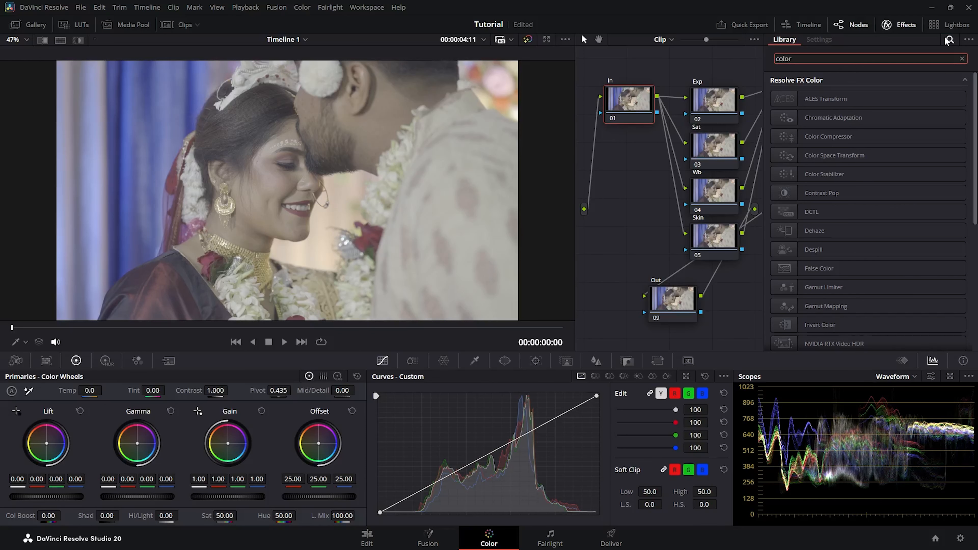
left_click(820, 156)
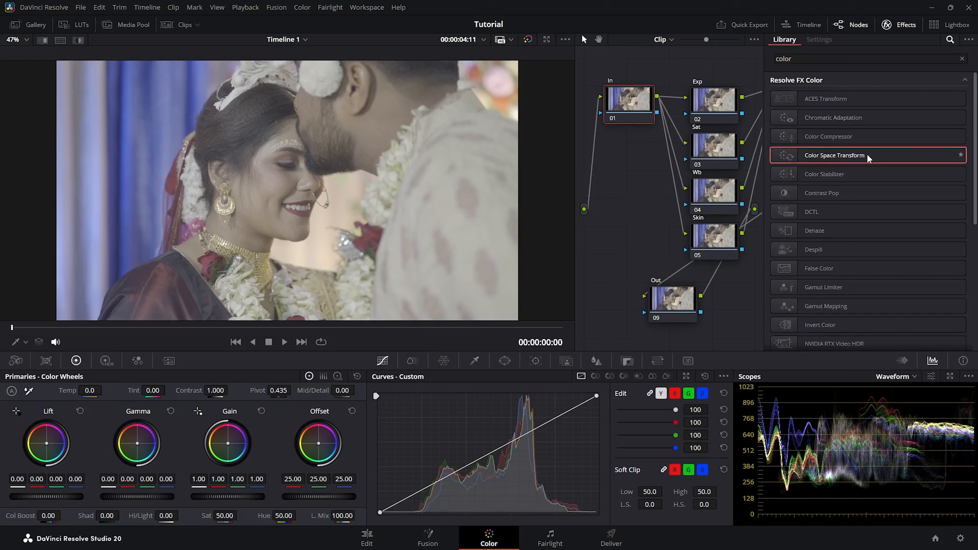
left_click_drag(876, 153, 639, 96)
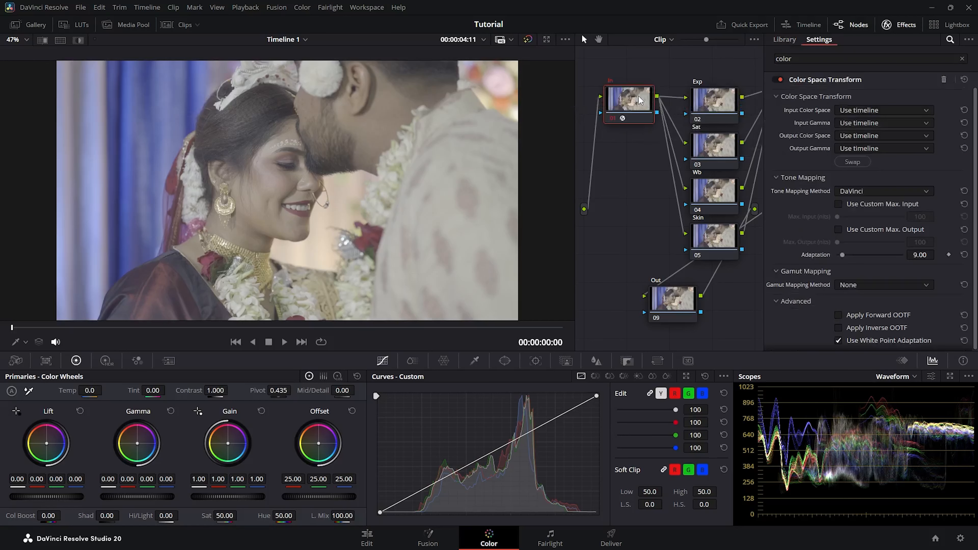
Apply Color Space Transform to the Out node as well, and set the input colour space to Rec.2020
left_click(785, 39)
left_click_drag(825, 153, 671, 300)
left_click(887, 111)
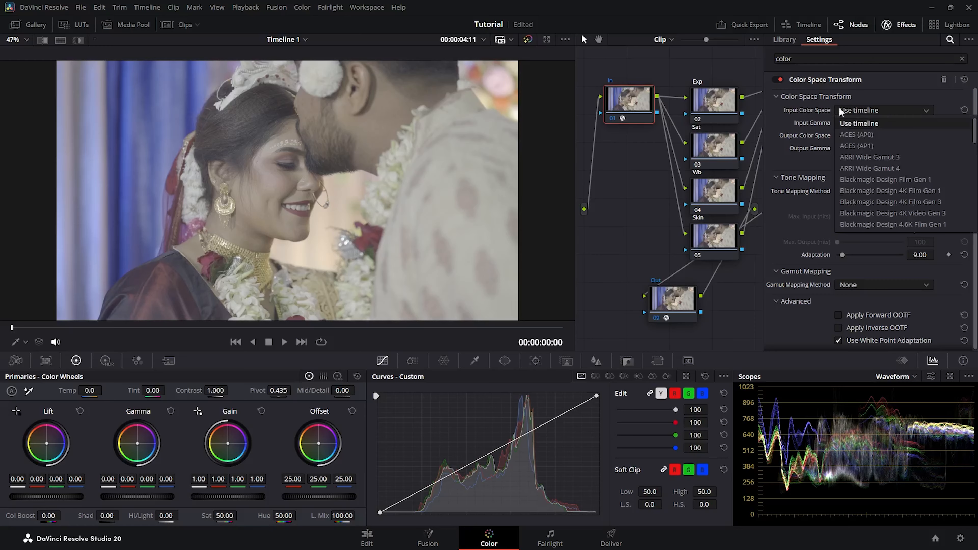
scroll(893, 184, "down", 4)
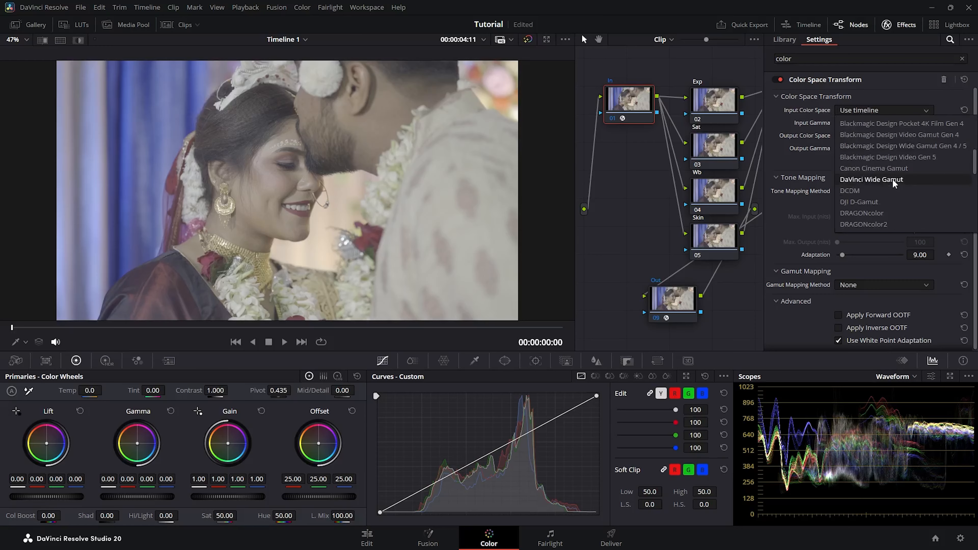
scroll(893, 176, "down", 3)
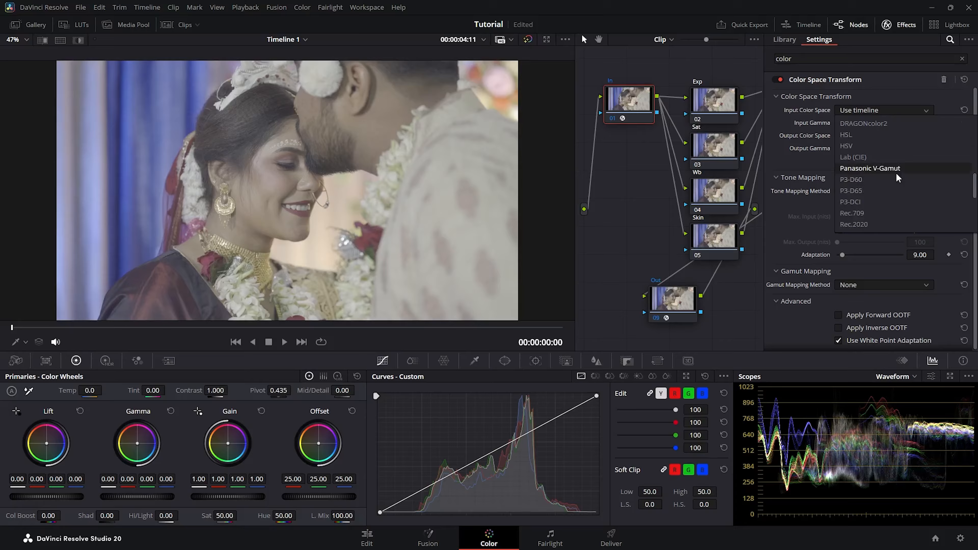
scroll(896, 173, "down", 3)
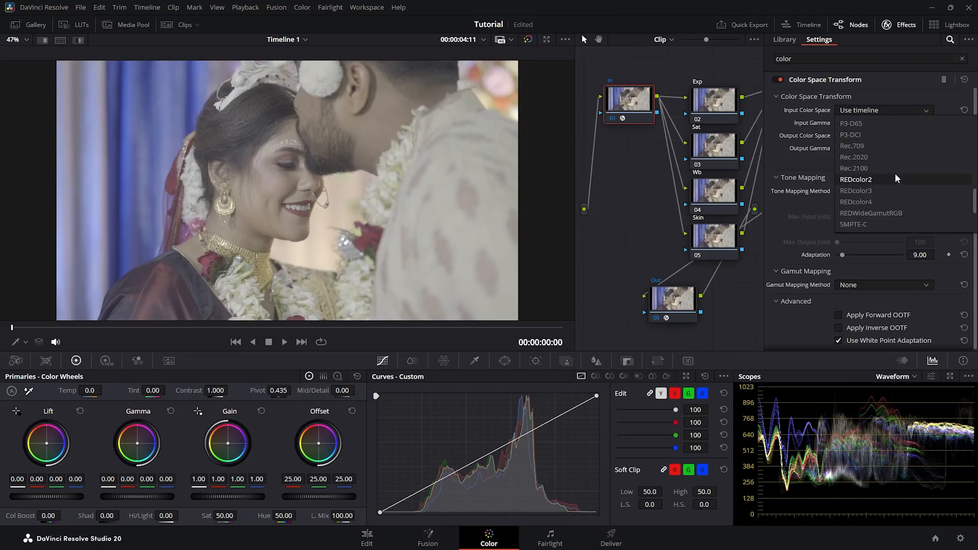
left_click(875, 157)
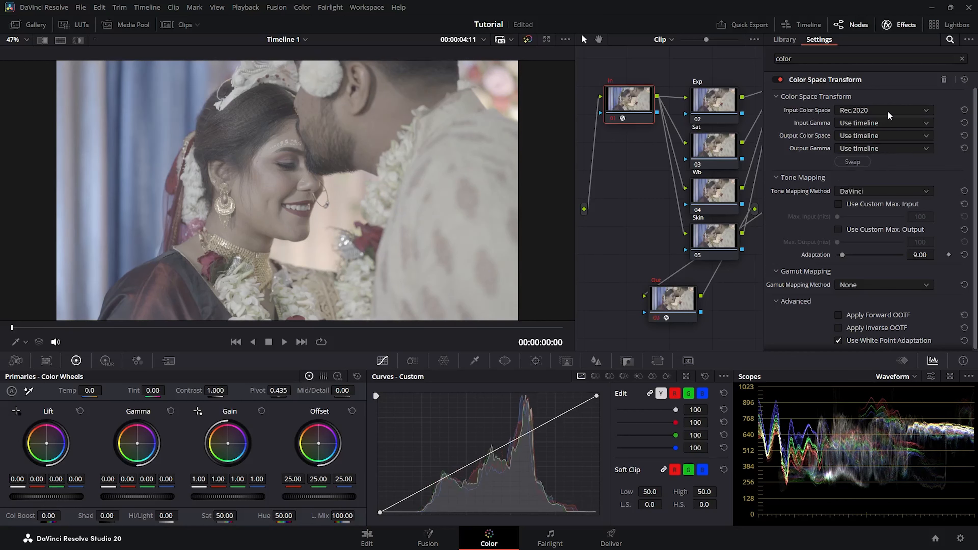
Set input gamma Nikon N-Log and output DaVinci Wide Gamut with DaVinci Intermediate gamma
left_click(858, 123)
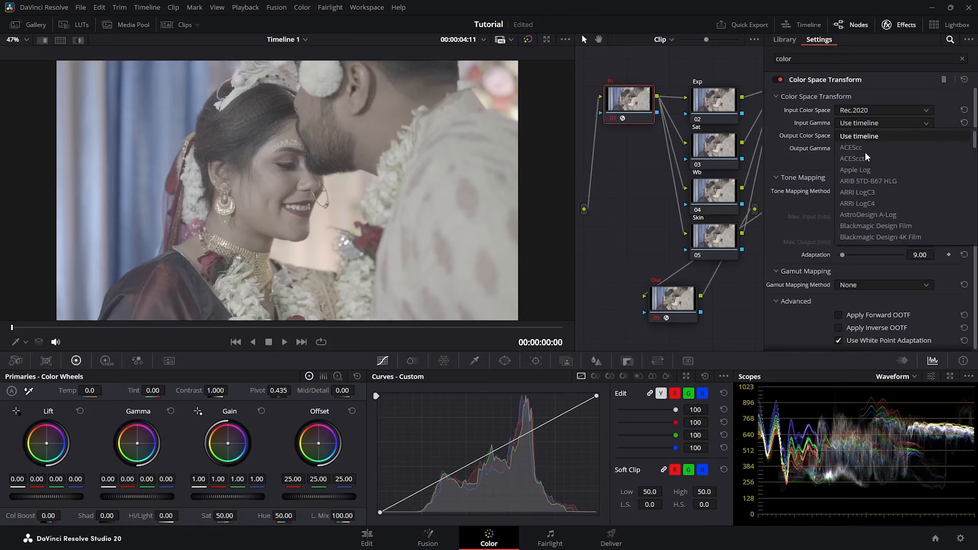
scroll(873, 189, "down", 4)
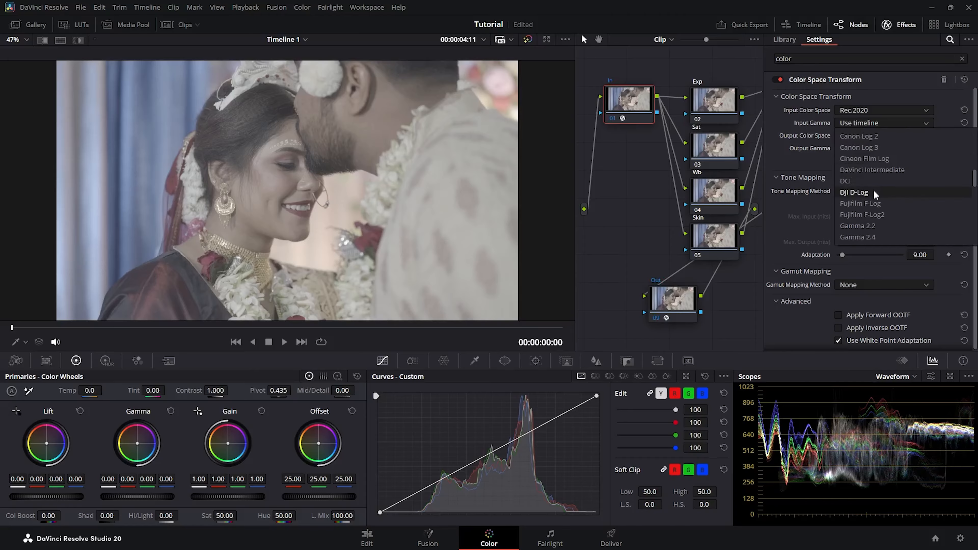
scroll(884, 200, "down", 3)
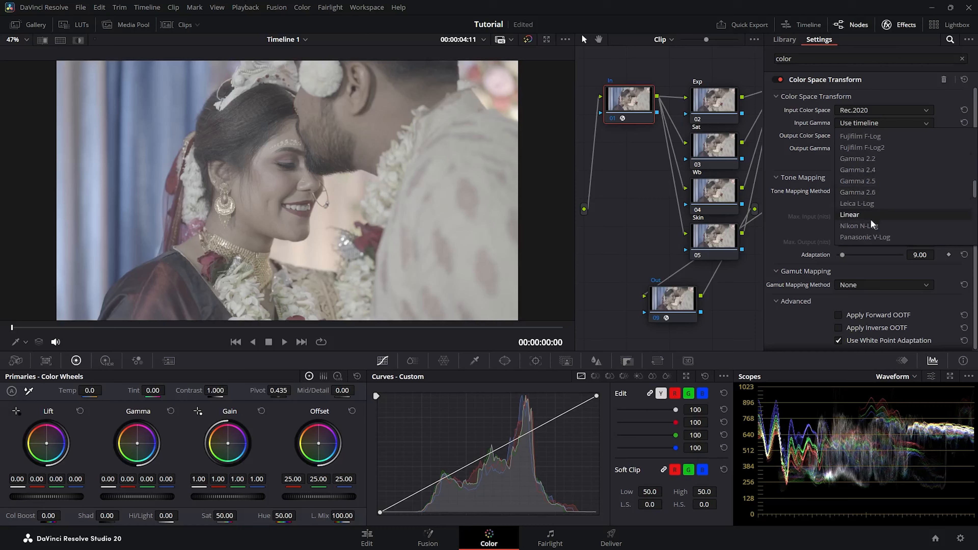
left_click(877, 225)
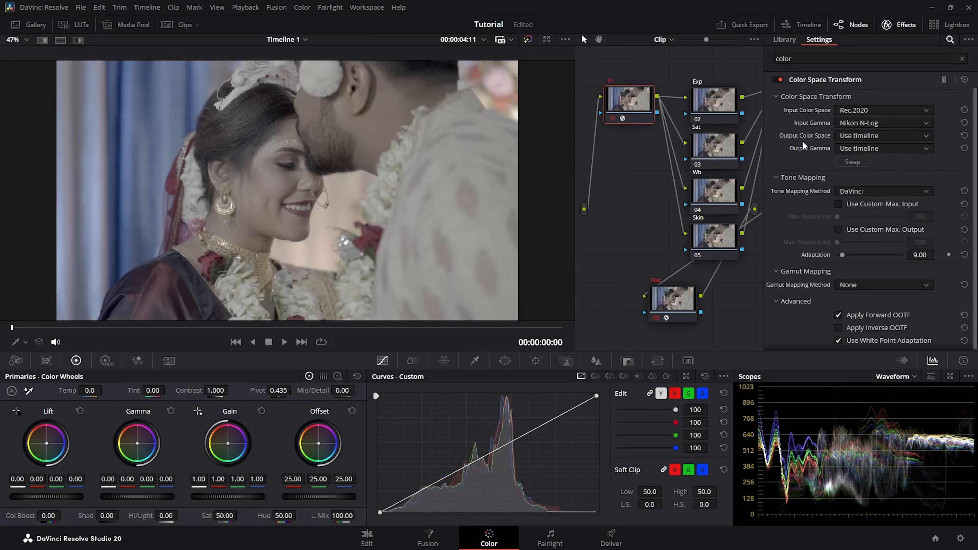
left_click(855, 137)
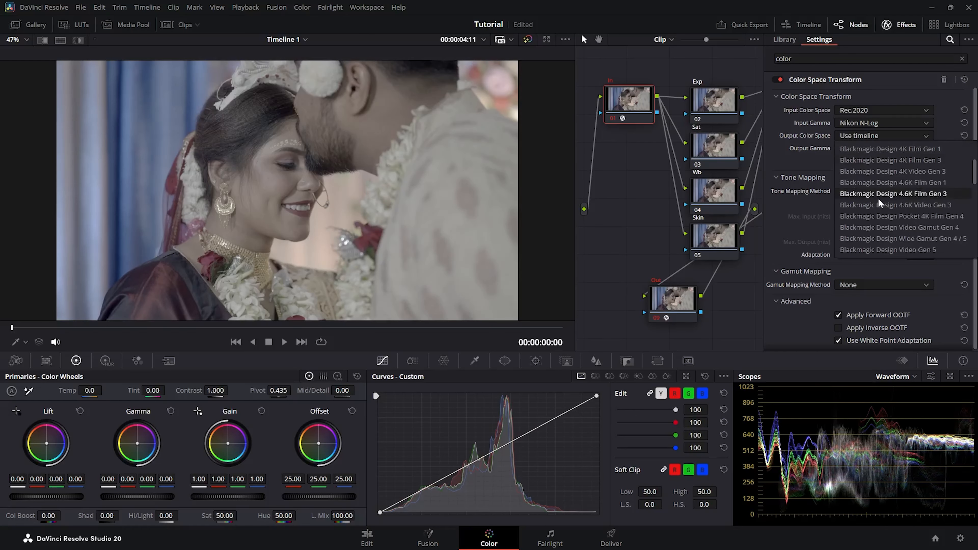
left_click(888, 203)
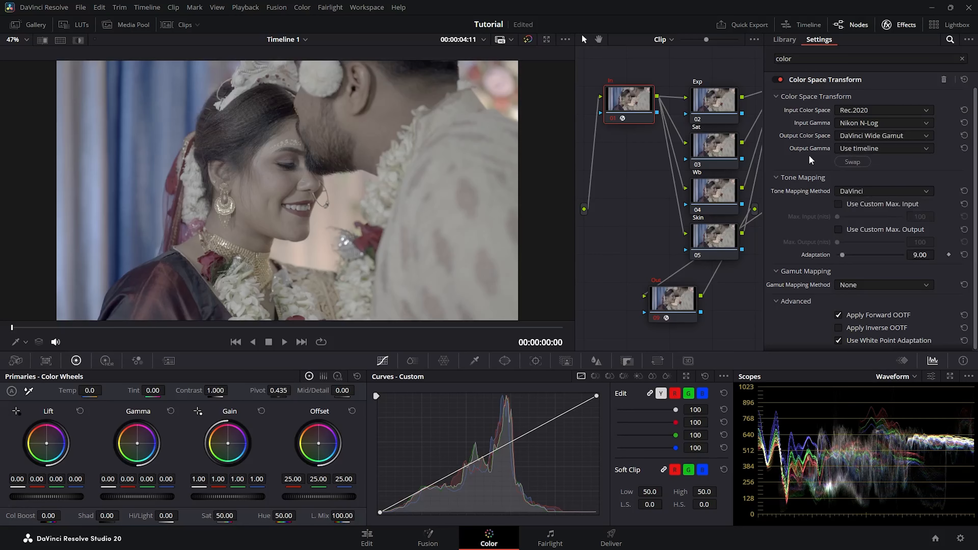
left_click(861, 145)
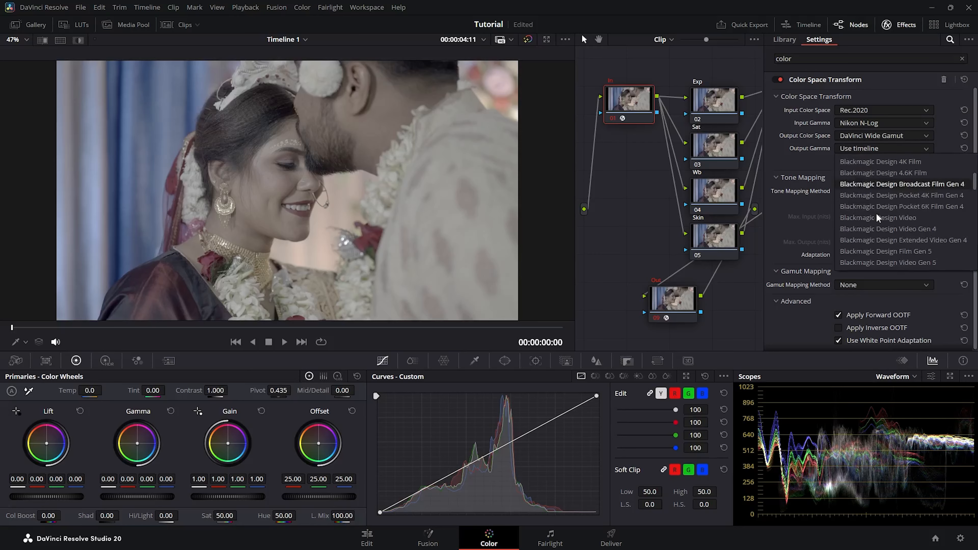
scroll(877, 218, "down", 1)
left_click(884, 231)
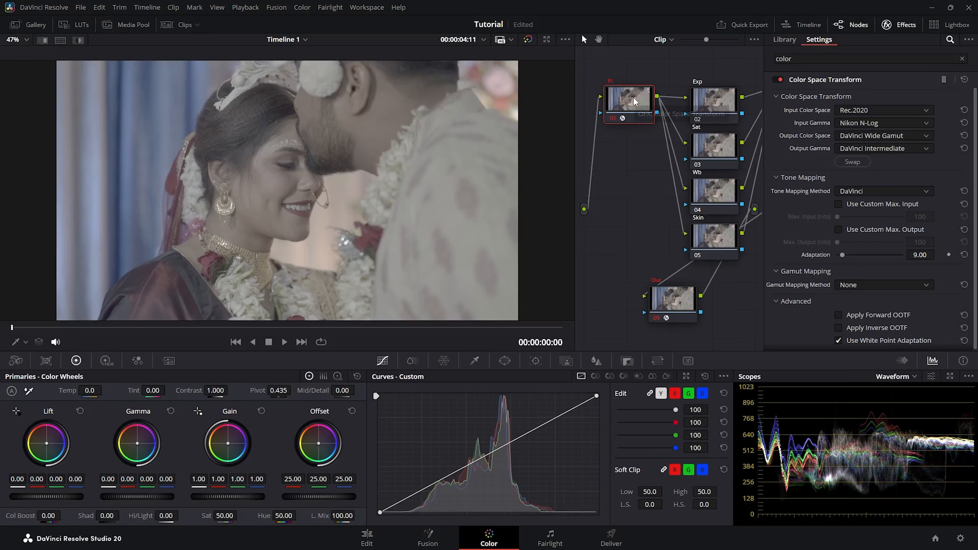
On the Out node, set the input to DaVinci Wide Gamut with DaVinci Intermediate gamma
left_click(673, 297)
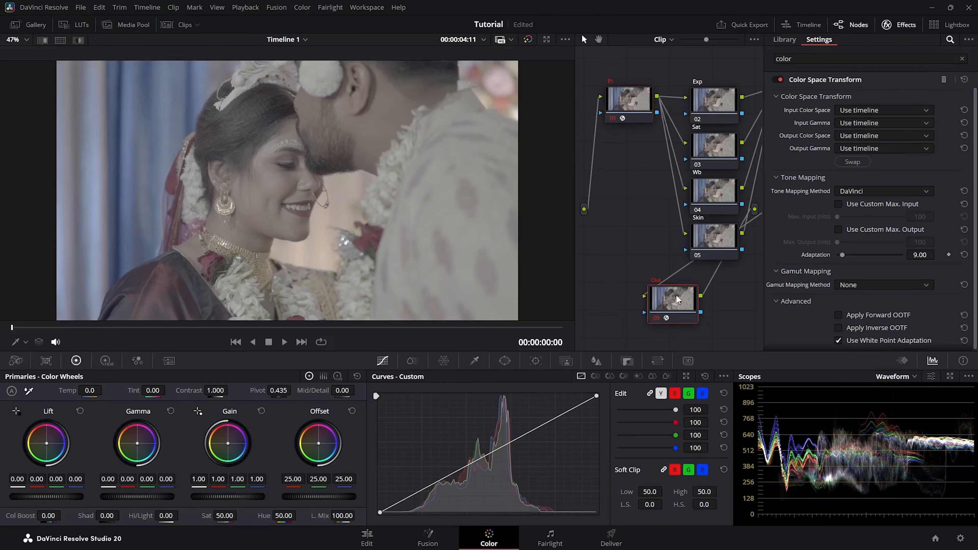
left_click(872, 110)
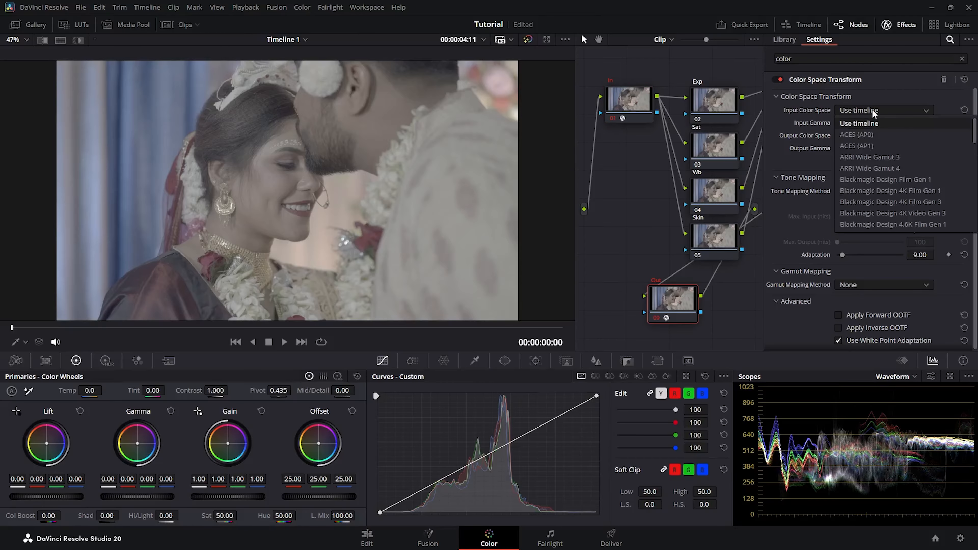
scroll(877, 147, "down", 5)
left_click(884, 213)
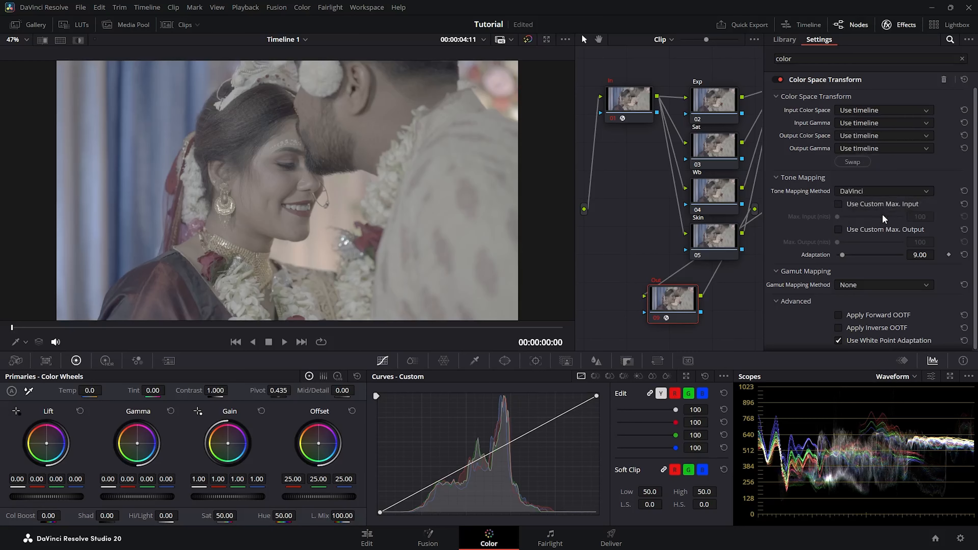
left_click(856, 122)
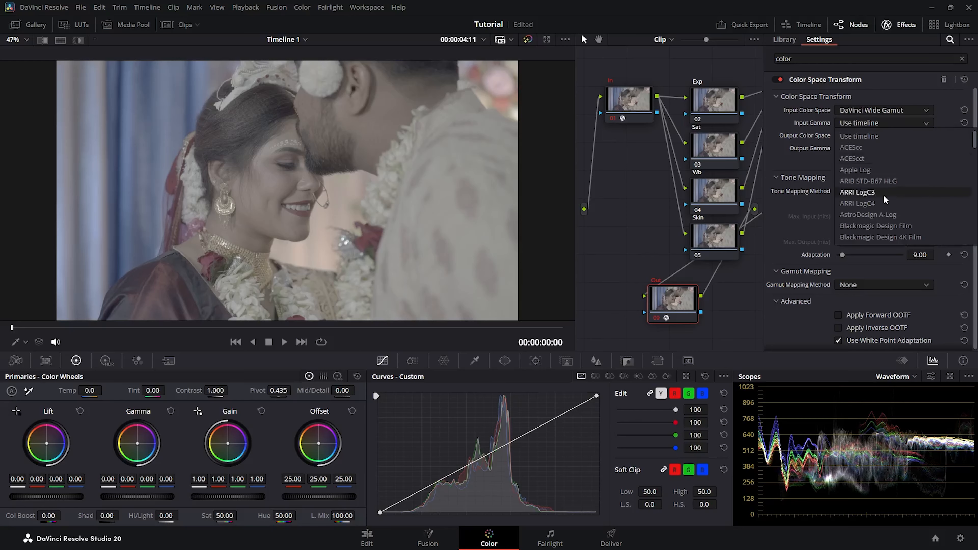
scroll(883, 197, "down", 3)
left_click(884, 236)
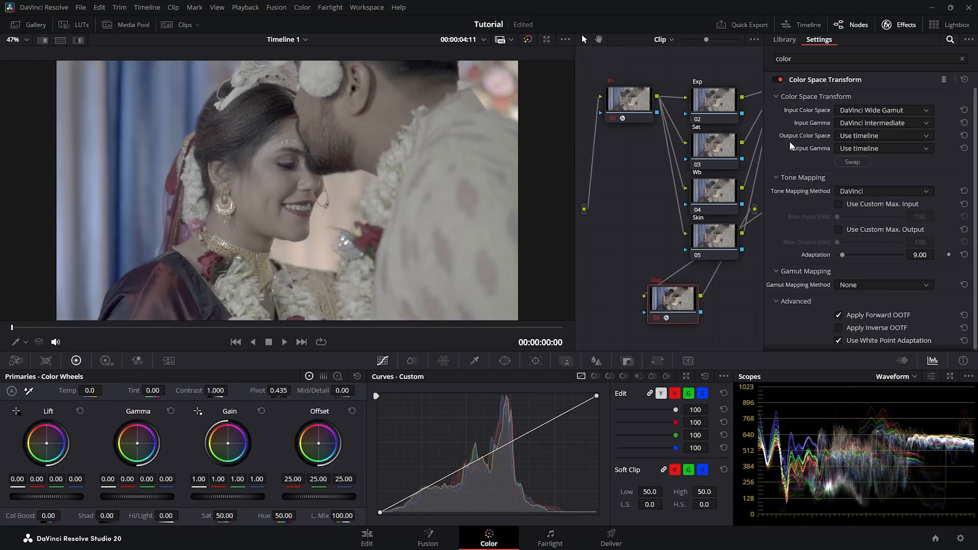
Set the output colour space to Rec.709 with sRGB output gamma
left_click(857, 135)
scroll(880, 212, "down", 5)
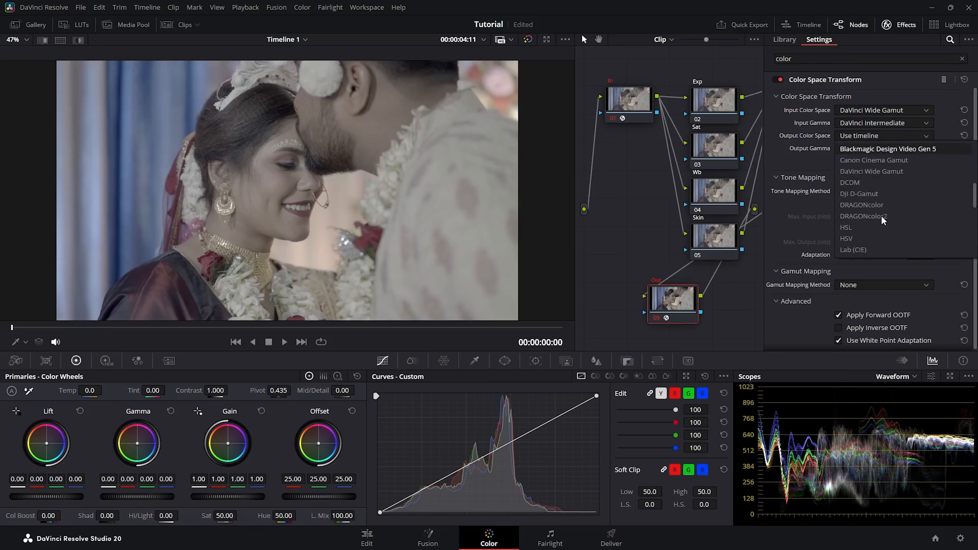
left_click(861, 238)
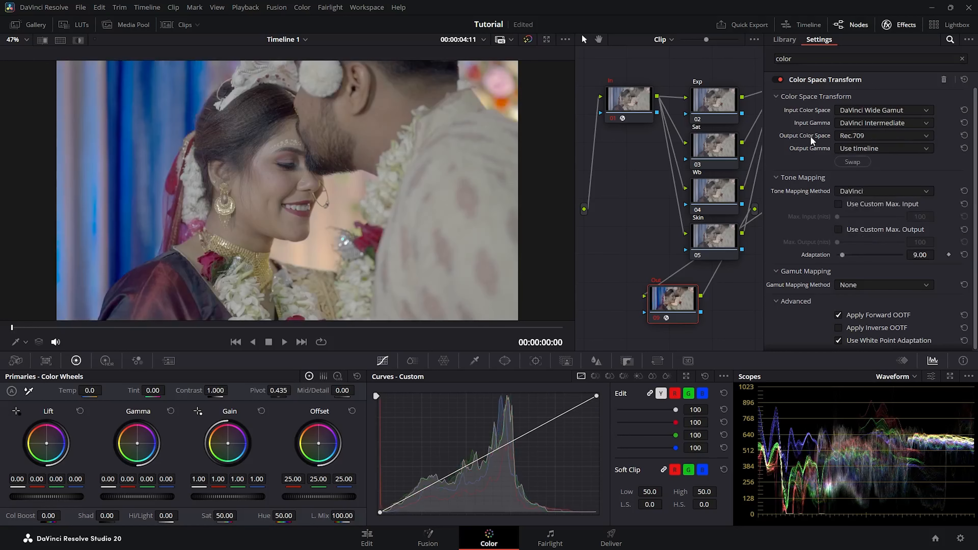
left_click(880, 148)
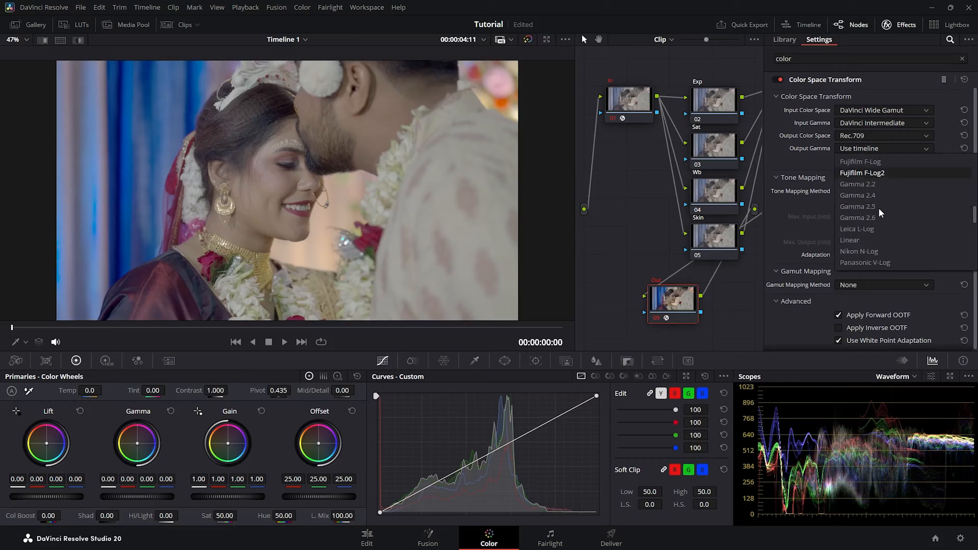
scroll(879, 208, "down", 3)
left_click(867, 235)
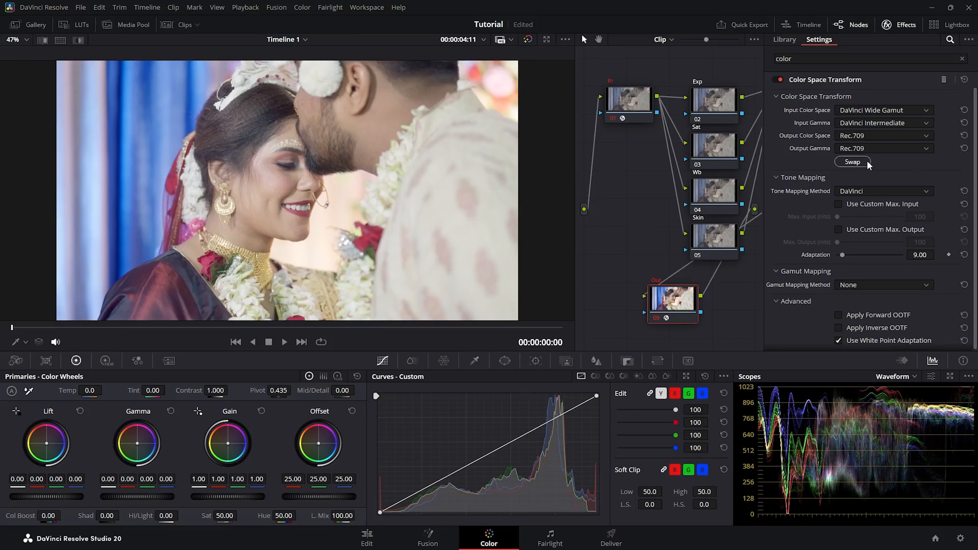
left_click(890, 149)
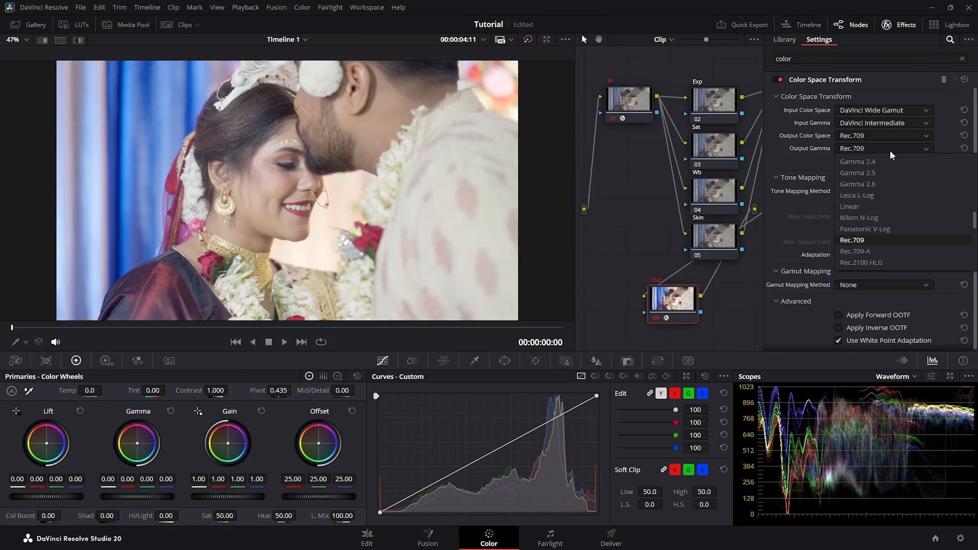
left_click(879, 164)
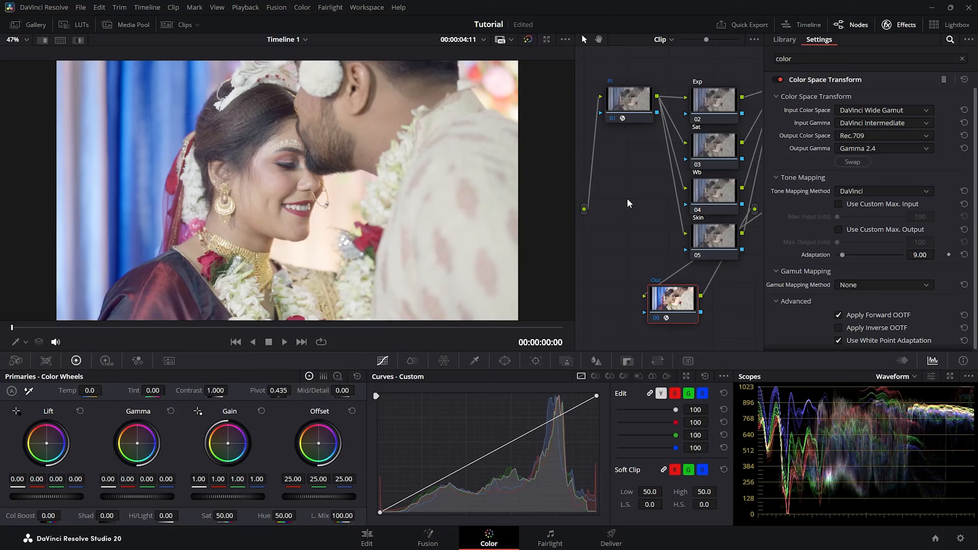
left_click(882, 149)
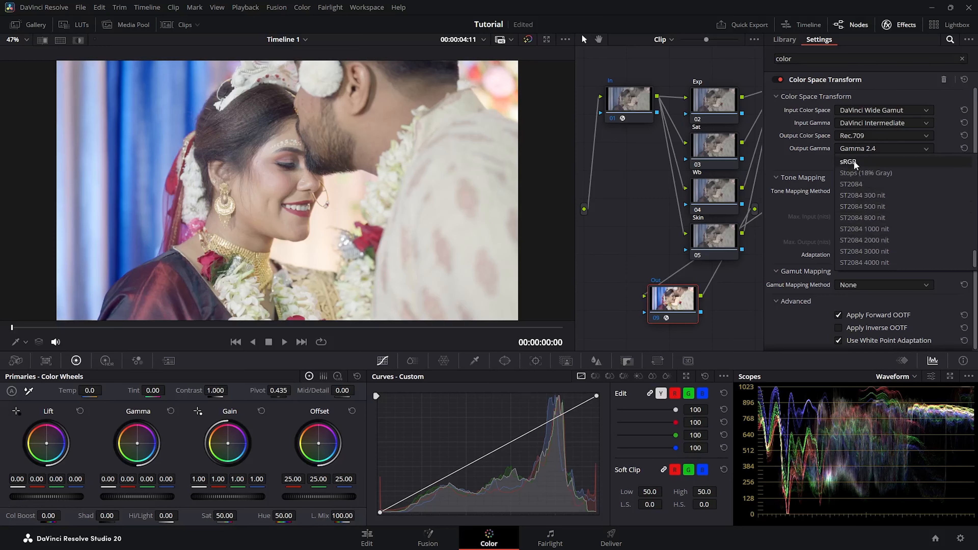
left_click(851, 162)
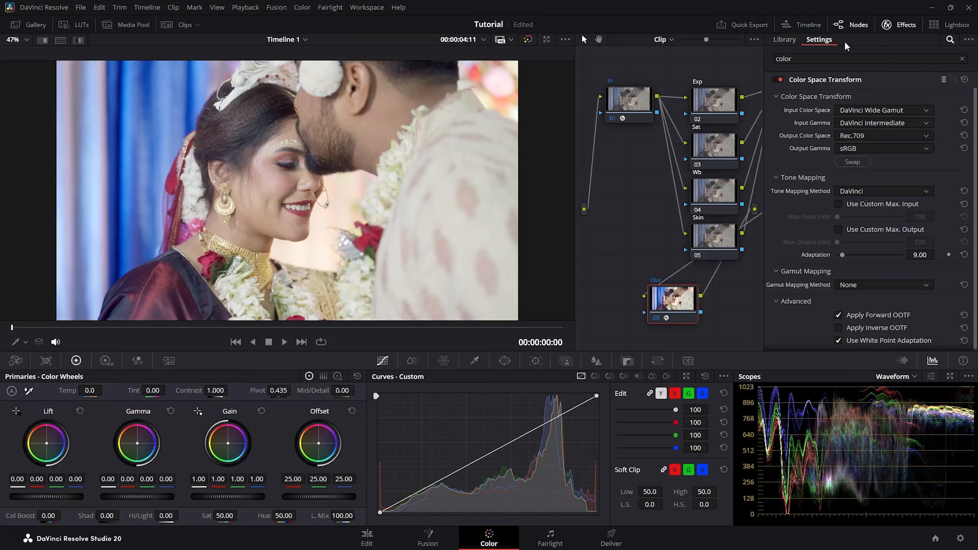
On the Exp node's custom curve, pull the black point right and the white point left
left_click(905, 25)
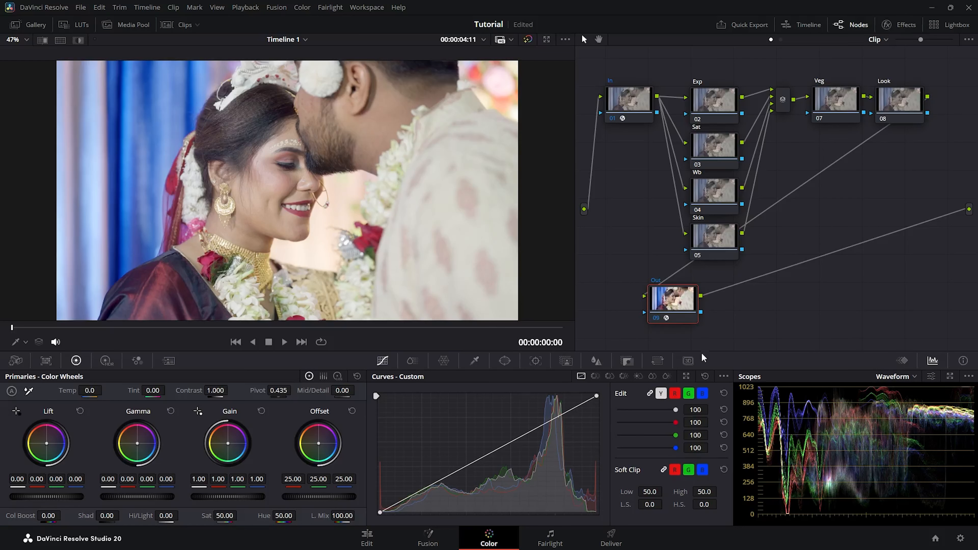
left_click_drag(671, 305, 800, 303)
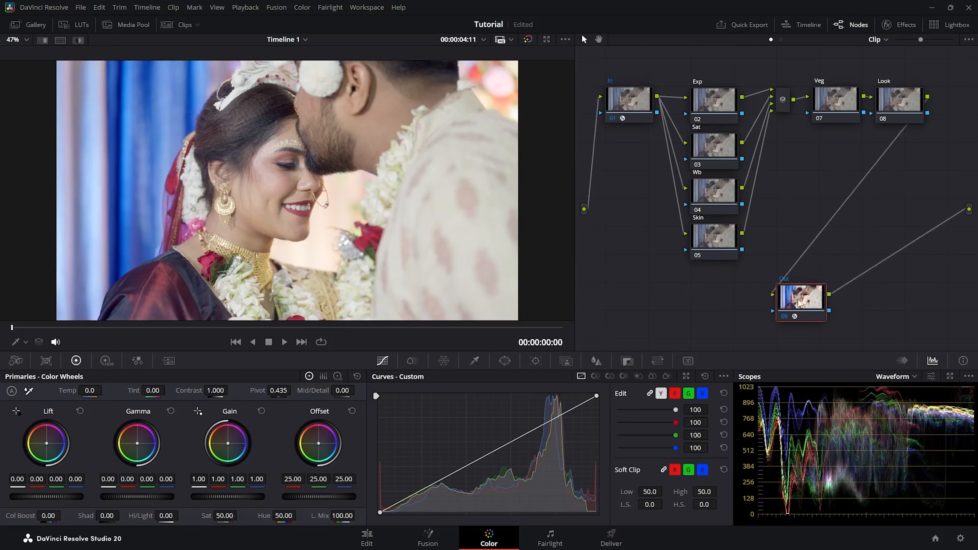
left_click(707, 99)
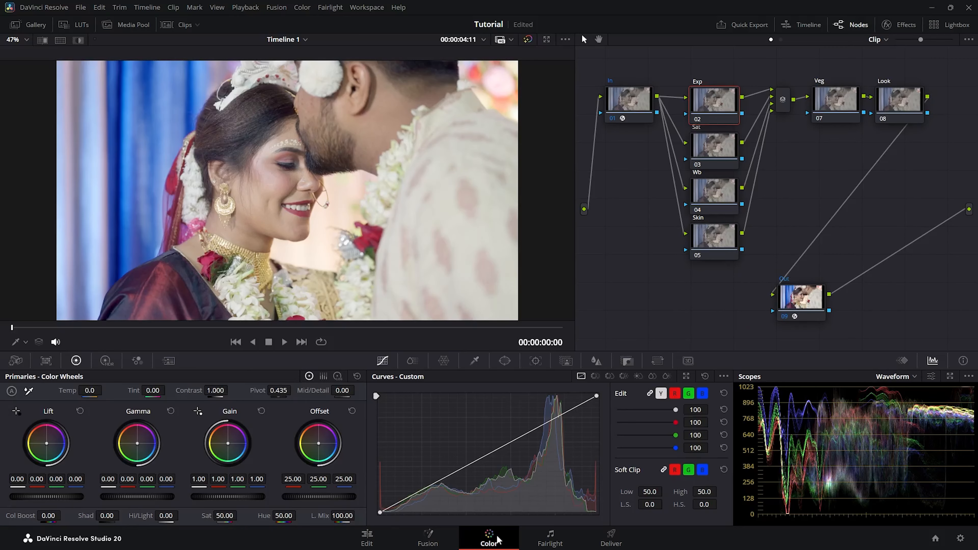
left_click_drag(381, 511, 394, 514)
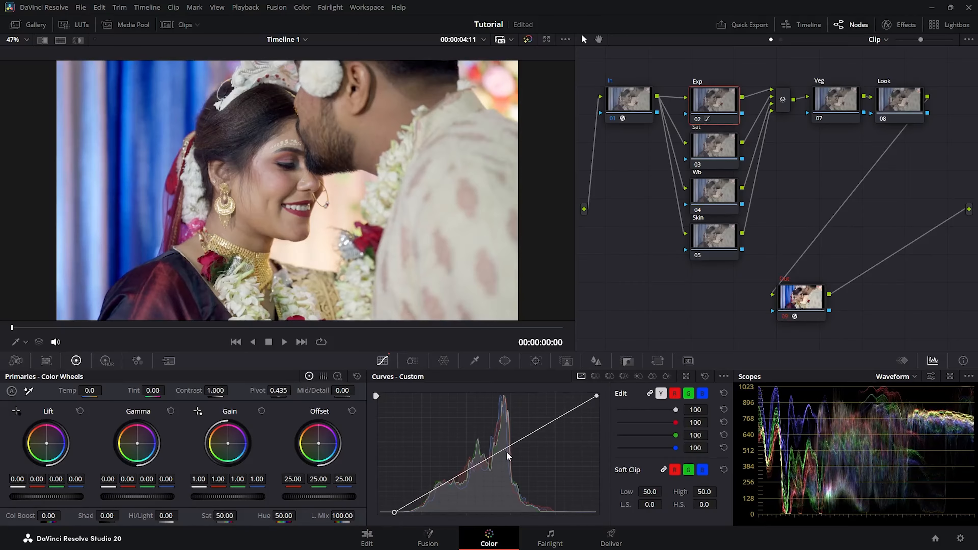
left_click_drag(596, 396, 594, 388)
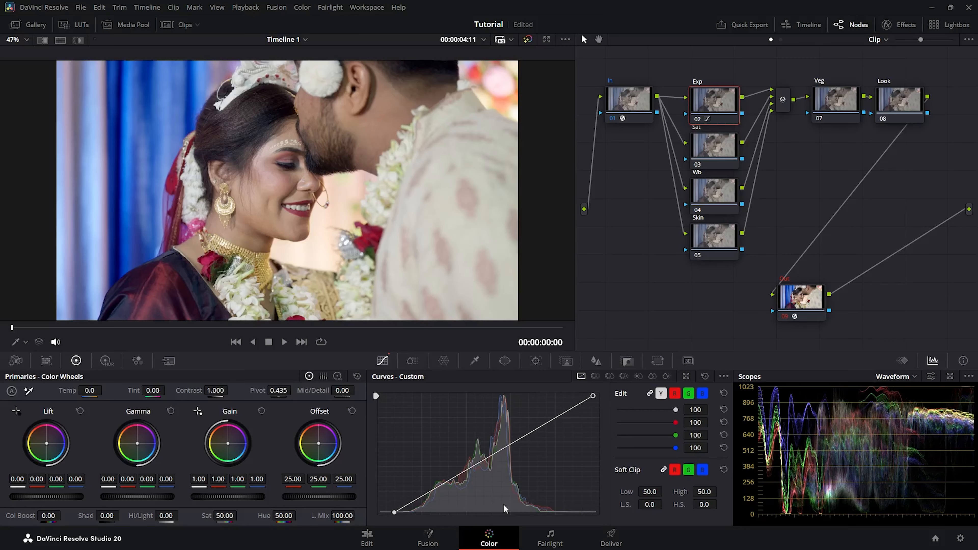
left_click(714, 144)
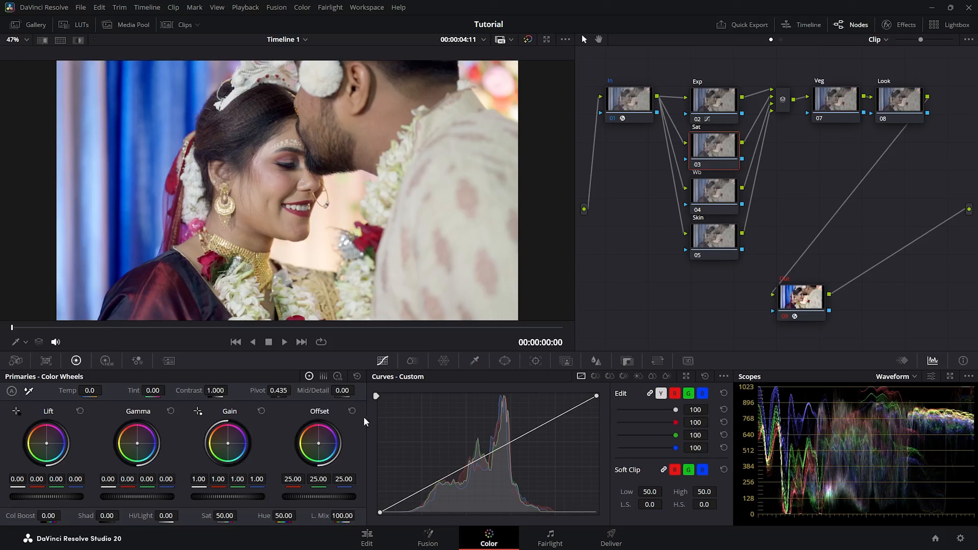
Raise the Sat node's saturation to 1.16 and drag the Wb node's Temp to warm the image
left_click(412, 362)
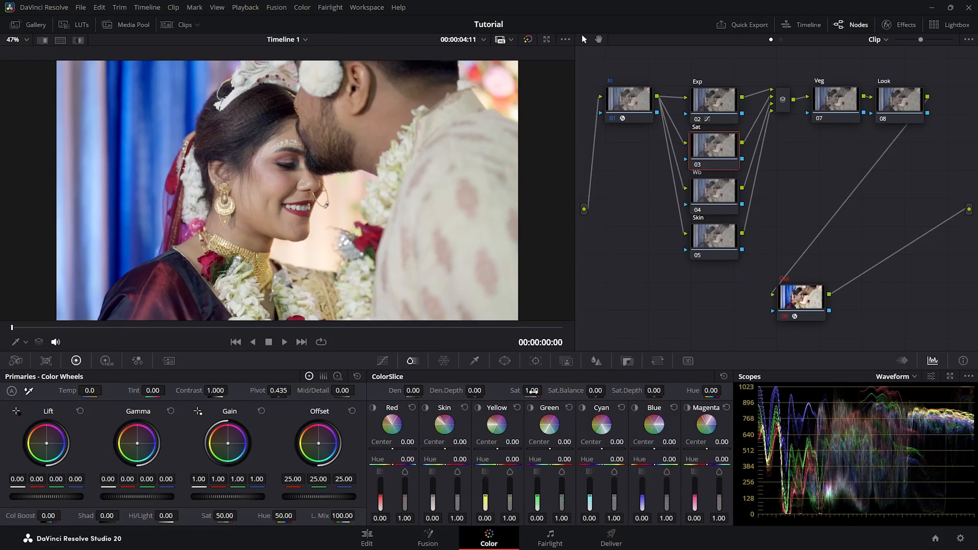
mouse_move(530, 390)
left_mouse_down()
mouse_move(550, 390)
mouse_move(538, 378)
left_mouse_up()
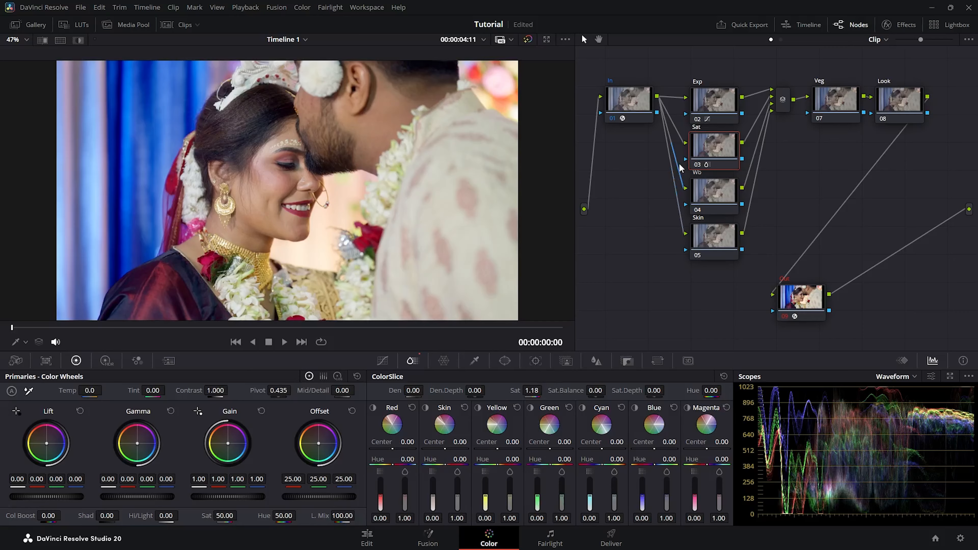
left_click(713, 194)
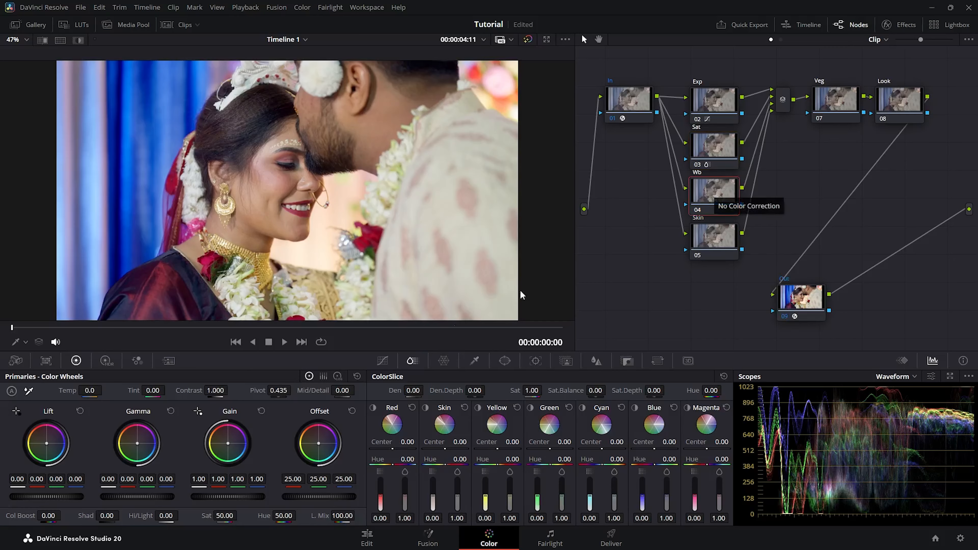
left_click_drag(98, 390, 153, 390)
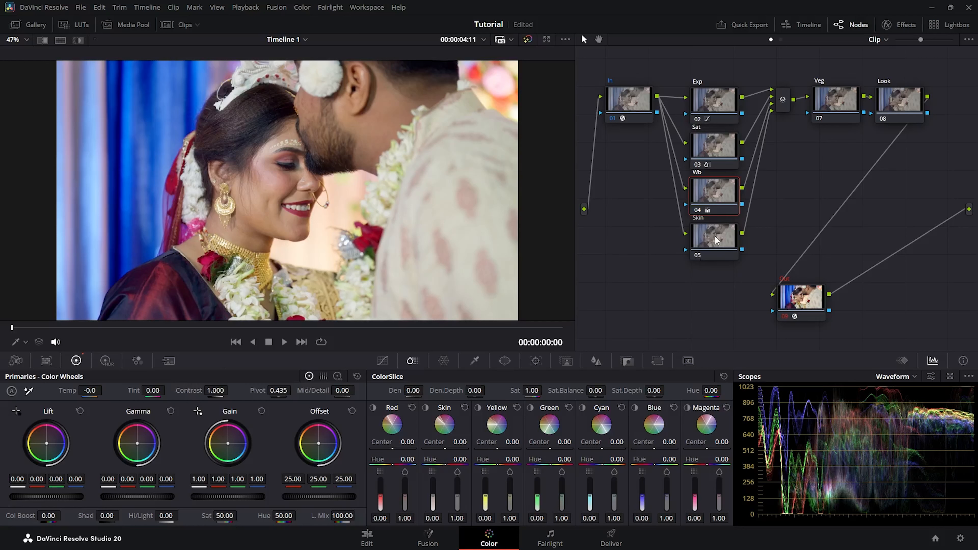
left_click_drag(716, 240, 716, 242)
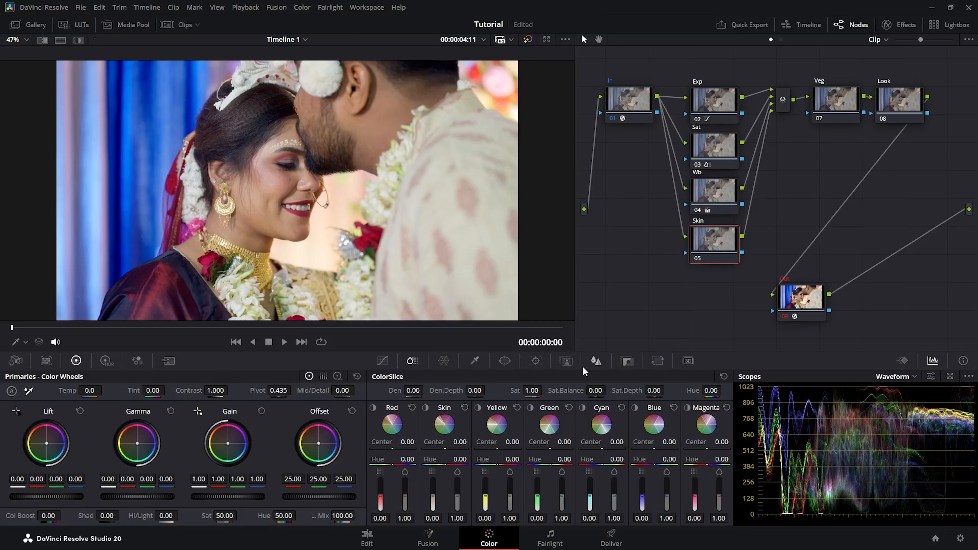
Add eight AI Magic Mask points on the couple's faces and necks, checking the Highlight view
left_click(568, 362)
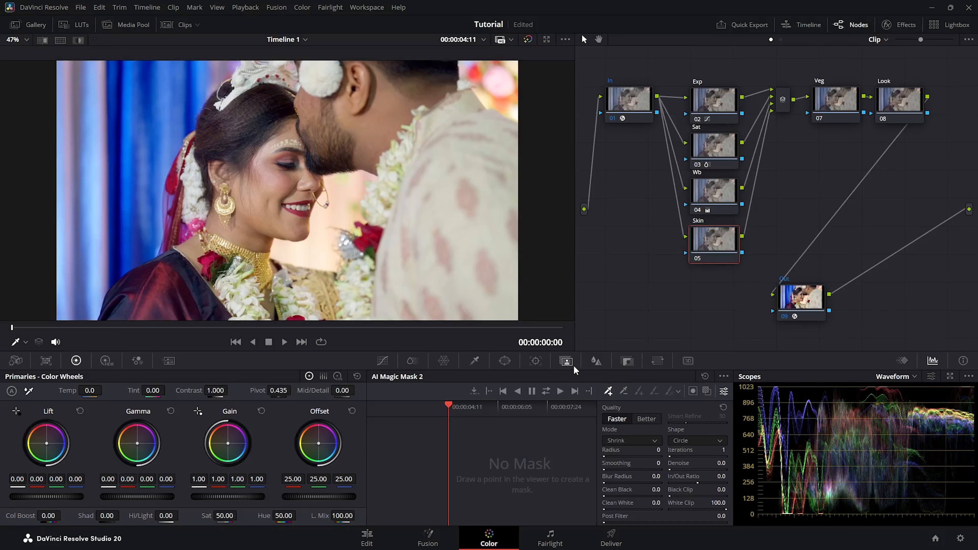
left_click(276, 182)
left_click(259, 214)
left_click(298, 231)
left_click(243, 242)
left_click(192, 253)
left_click(307, 104)
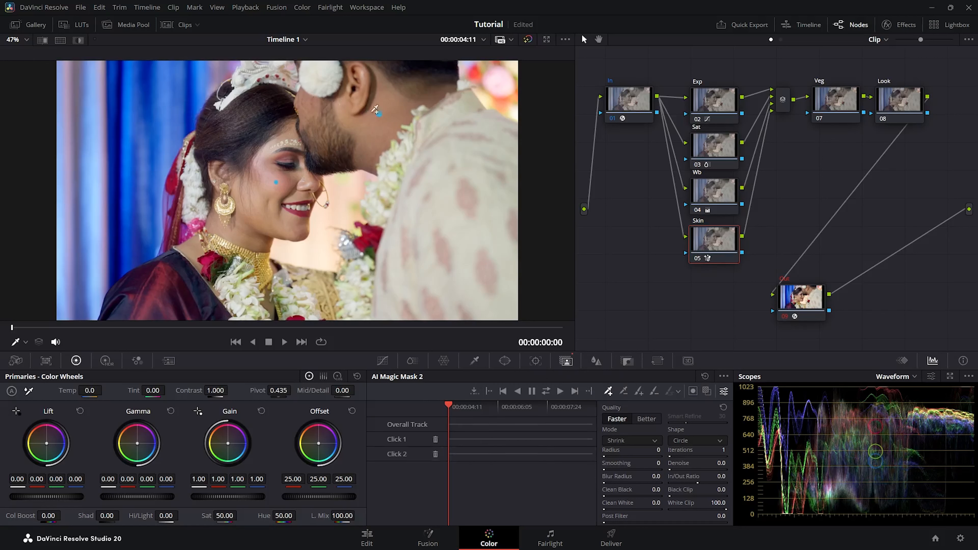
left_click(379, 113)
left_click(368, 163)
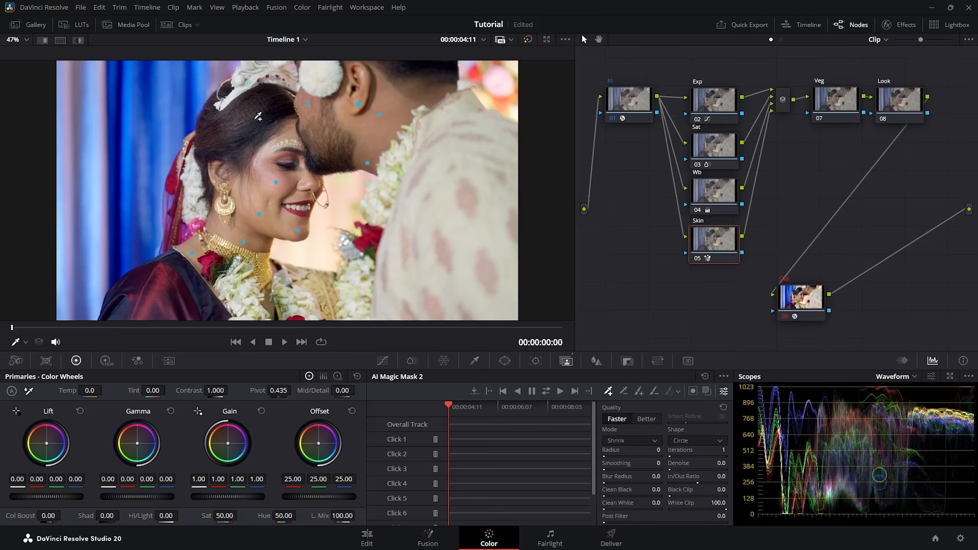
left_click(78, 40)
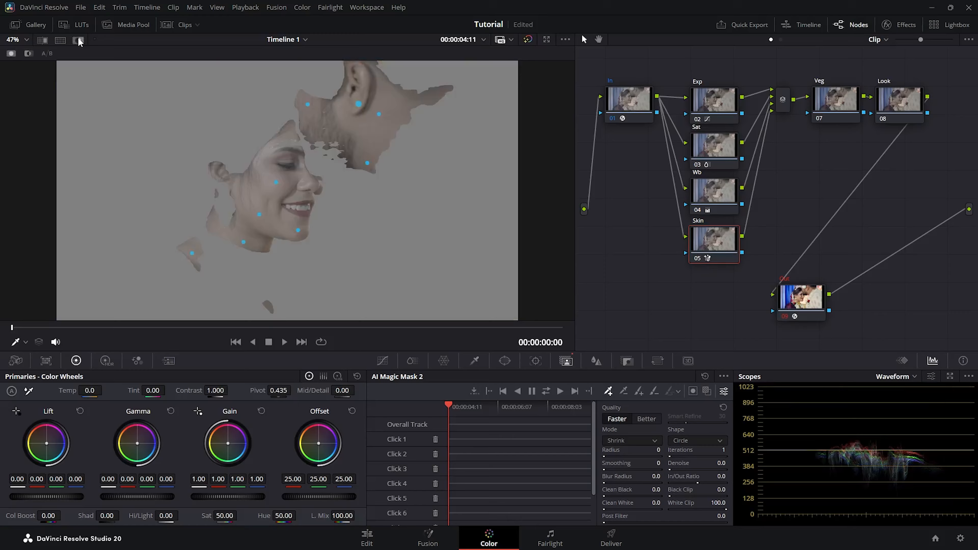
left_click(78, 40)
left_click(79, 40)
Raise the mask's Radius and Smoothing to 1 and track it forward and backward through the clip
left_click(79, 40)
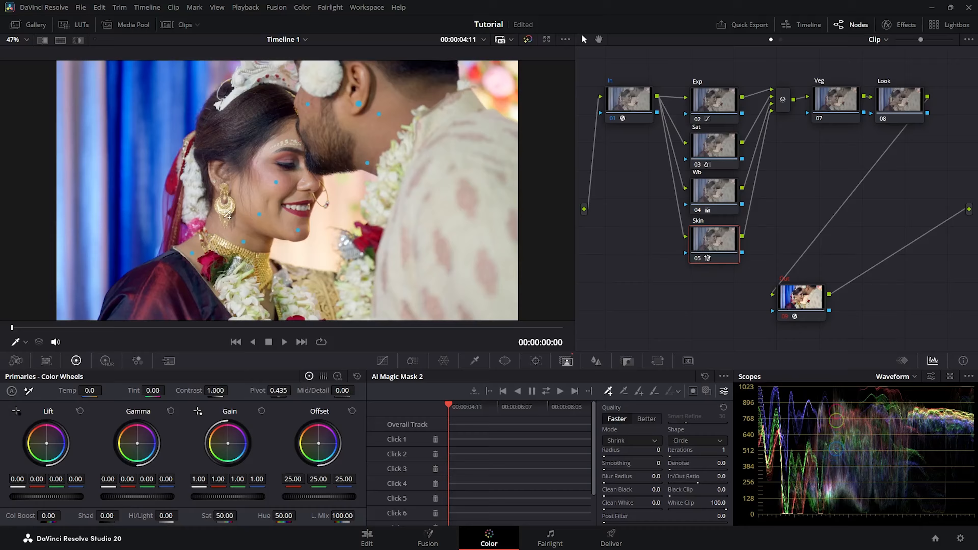
left_click(78, 40)
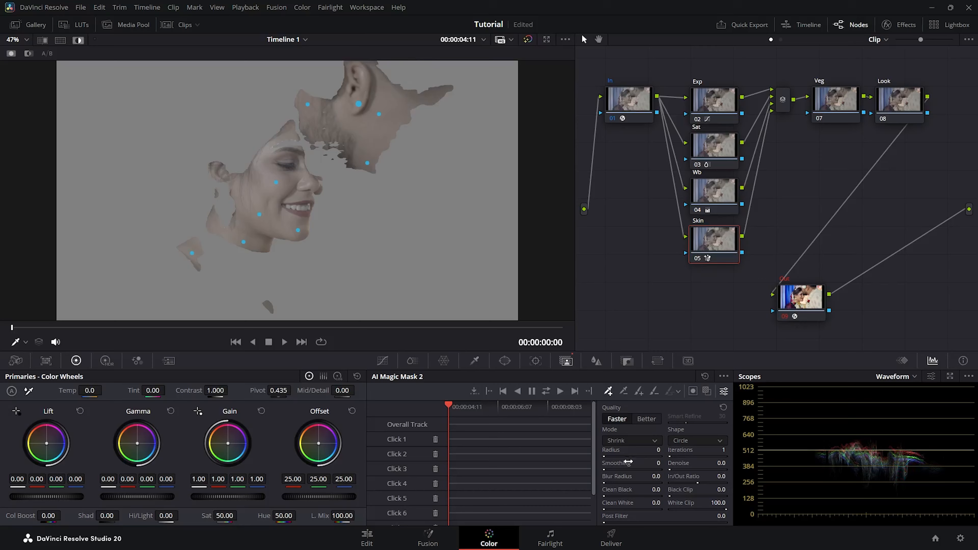
left_click_drag(612, 458, 621, 509)
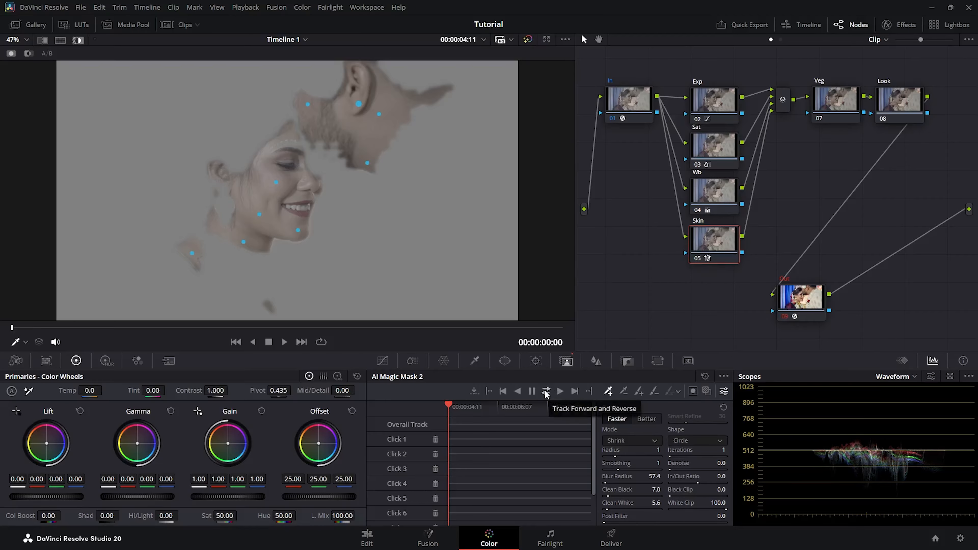
left_click(546, 391)
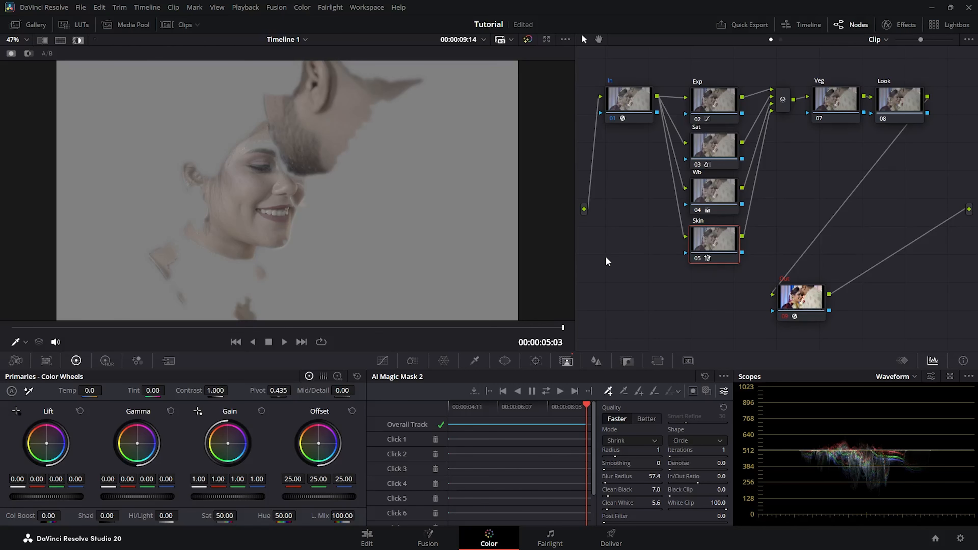
left_click(79, 40)
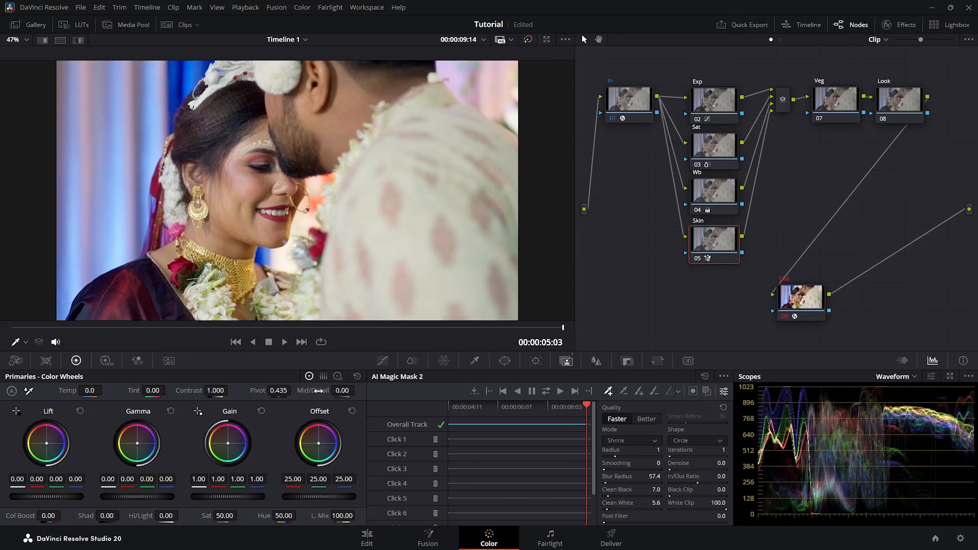
Set the Skin node to Mid/Detail -40.50 and Shad 36.00, toggling it off and on to compare
left_click_drag(340, 391, 360, 445)
left_click_drag(106, 516, 116, 516)
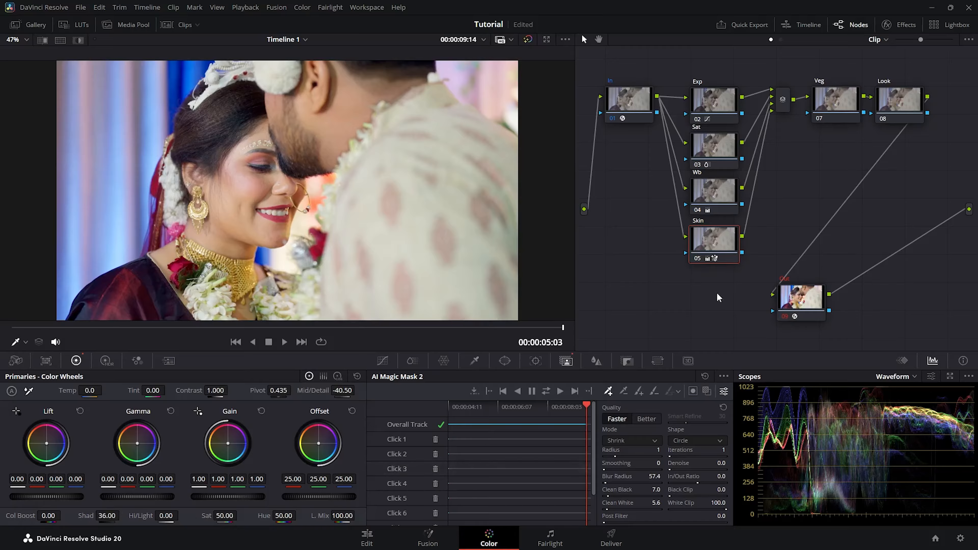
left_click(699, 258)
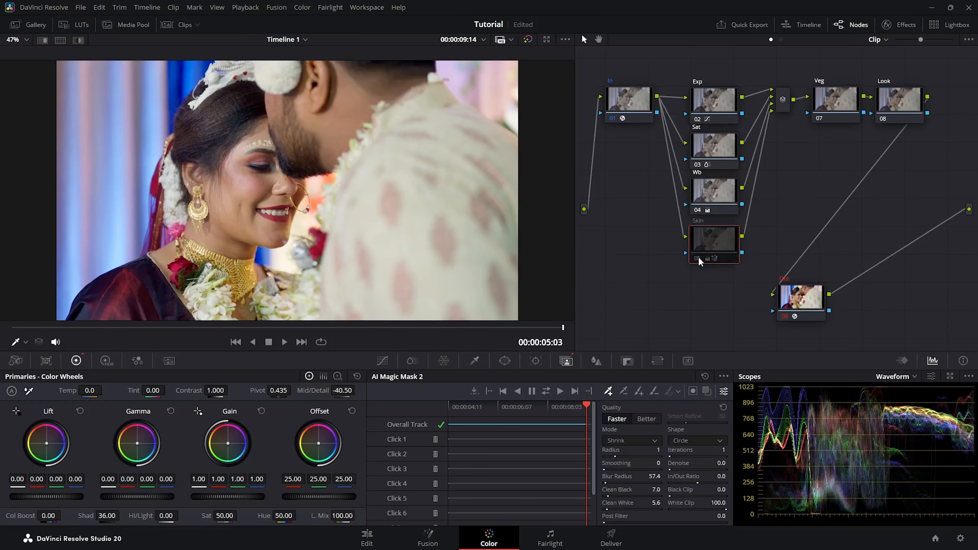
left_click(699, 258)
left_click(698, 257)
left_click(698, 257)
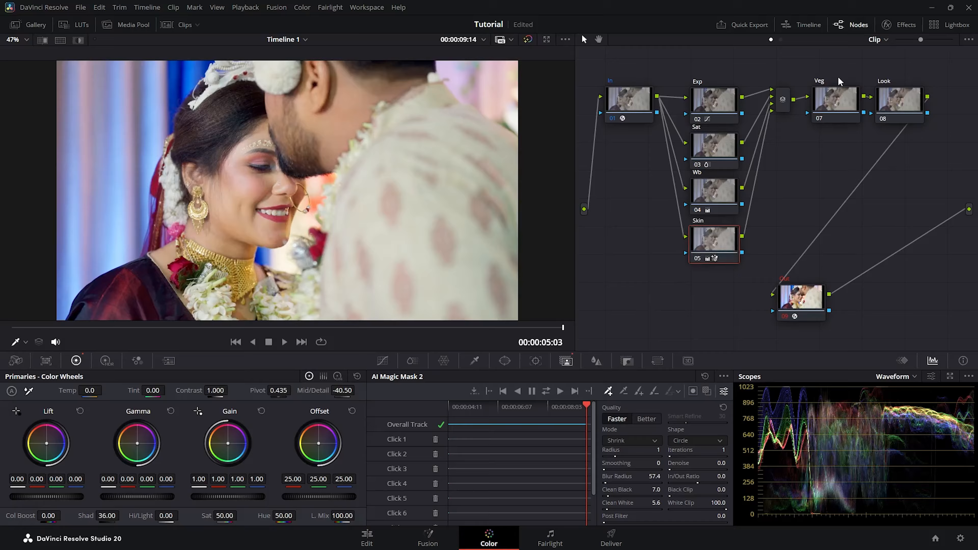
left_click(832, 102)
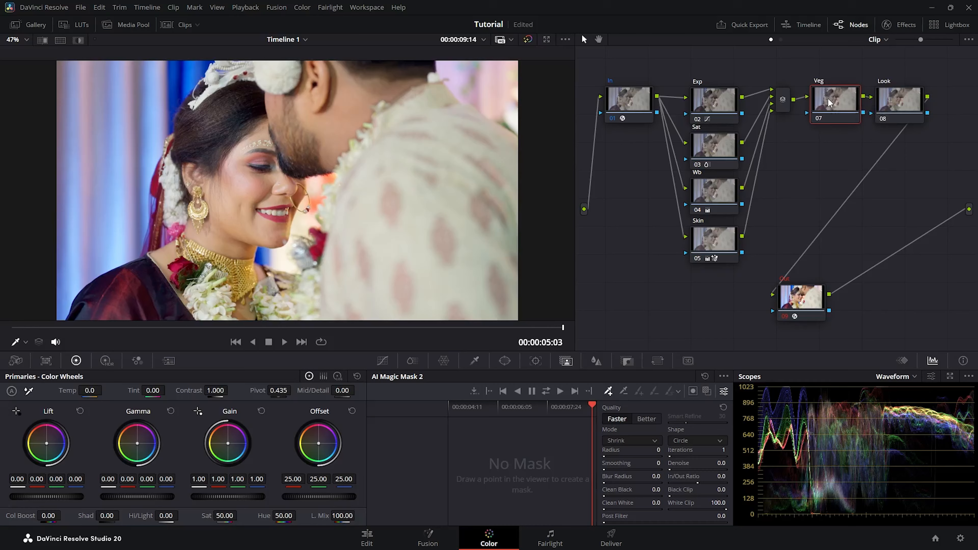
Add an inverted circle window to the Veg node with size 59.31, aspect 69.35 and softness 8.08
left_click_drag(829, 99, 828, 99)
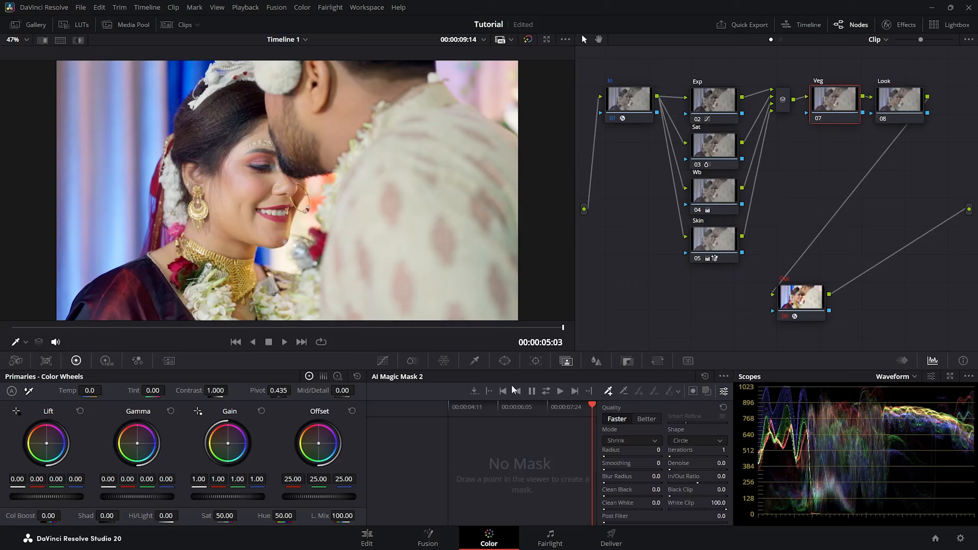
left_click(506, 365)
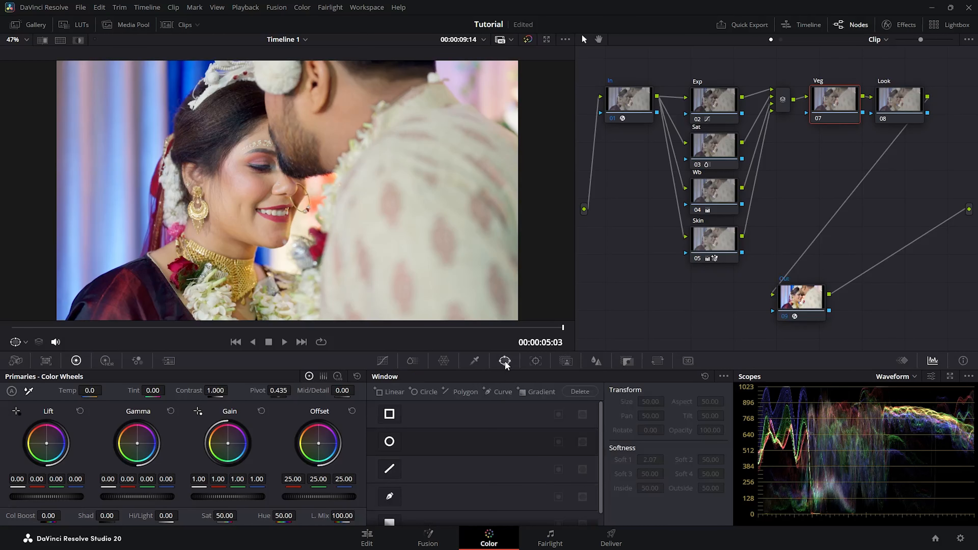
left_click(390, 442)
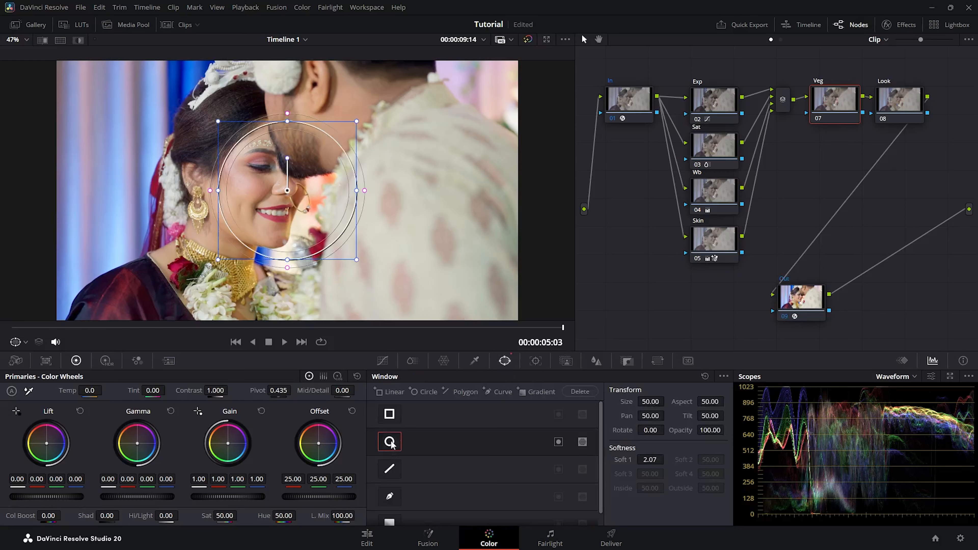
left_click(558, 442)
left_click_drag(365, 190, 482, 181)
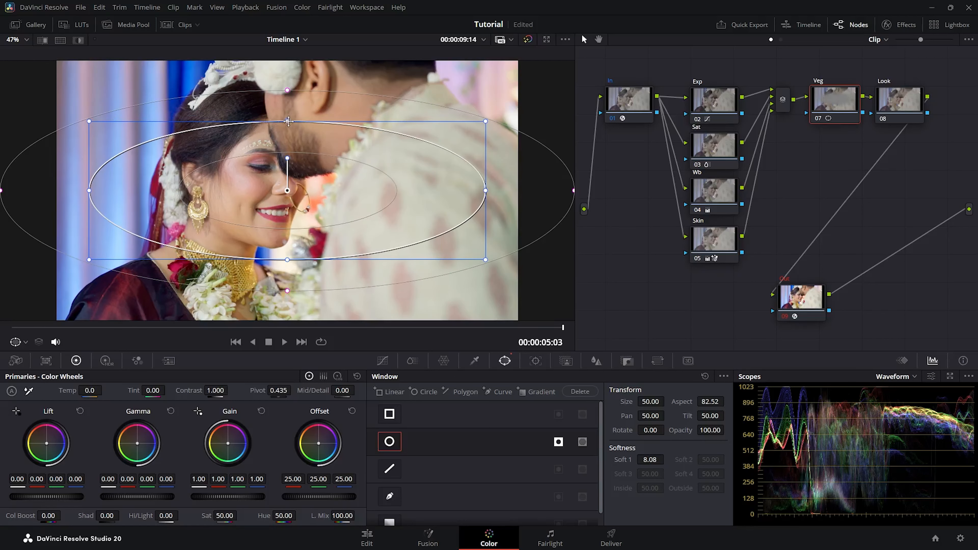
left_click_drag(287, 122, 278, 69)
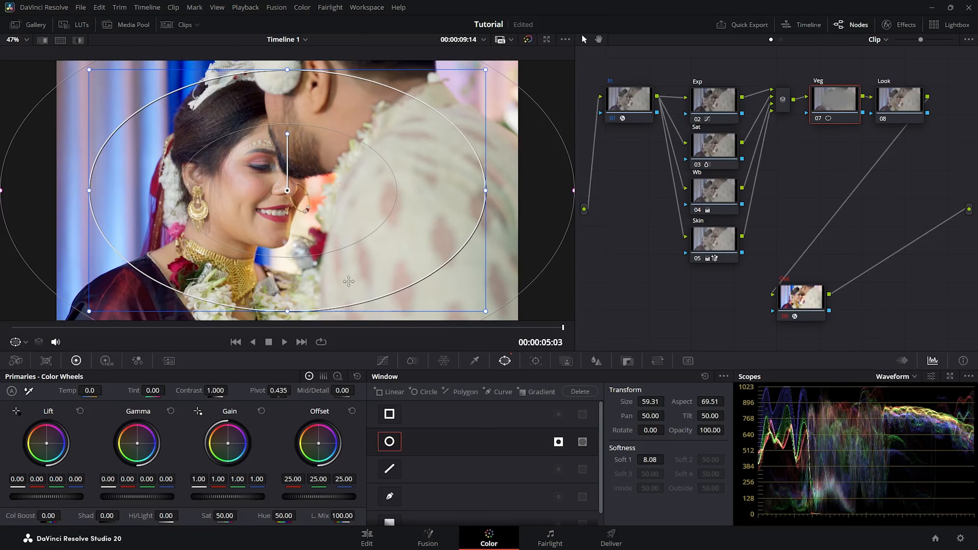
left_click_drag(89, 190, 90, 190)
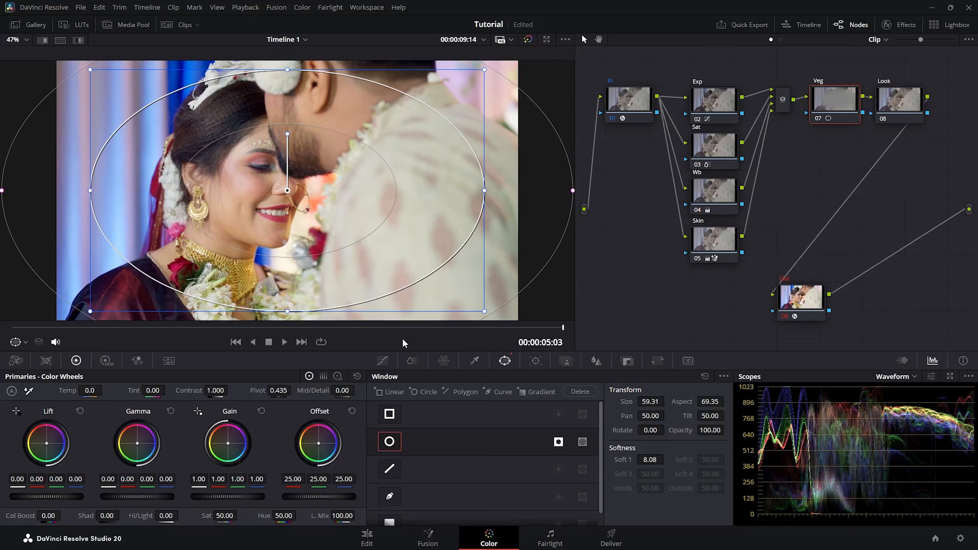
Add a curve point and pull it down to darken the area outside the oval
left_click(382, 361)
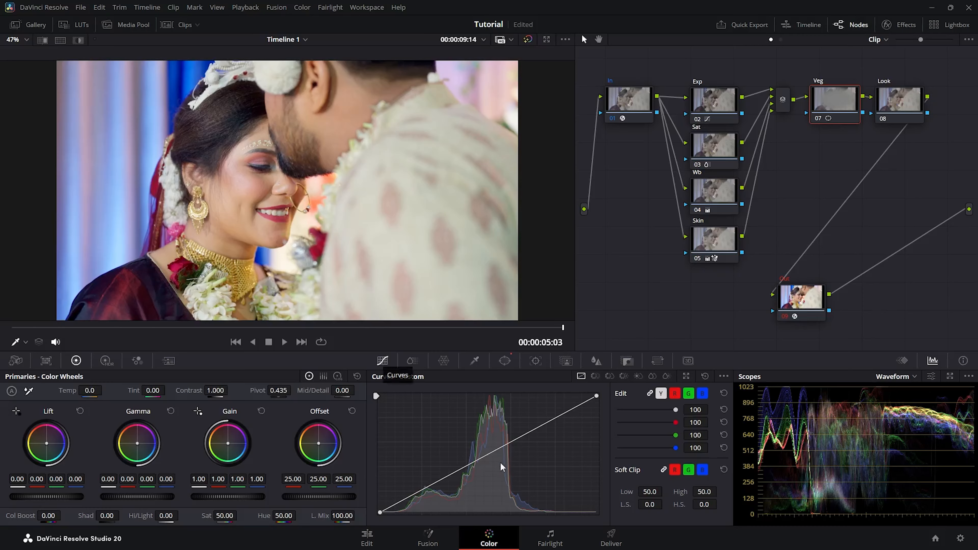
left_click(496, 451)
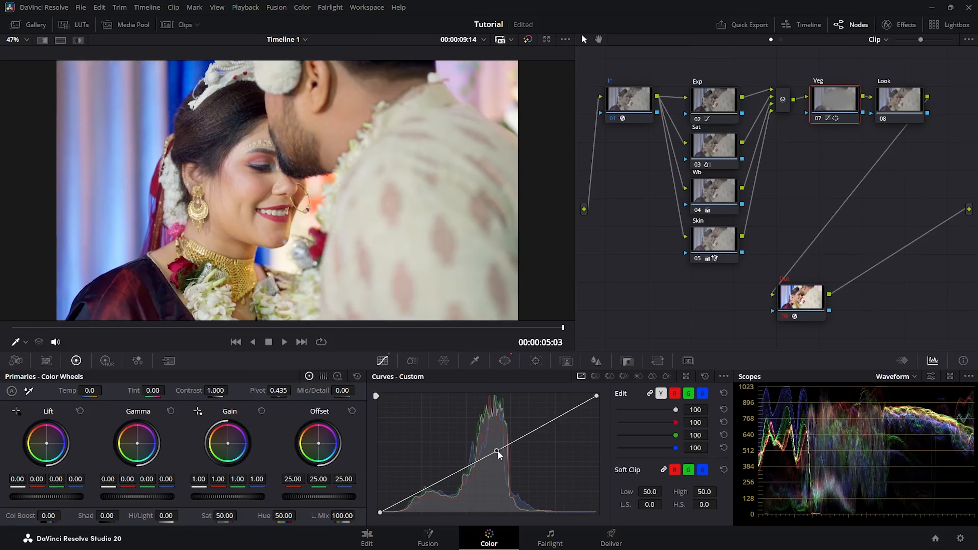
left_click_drag(497, 451, 502, 451)
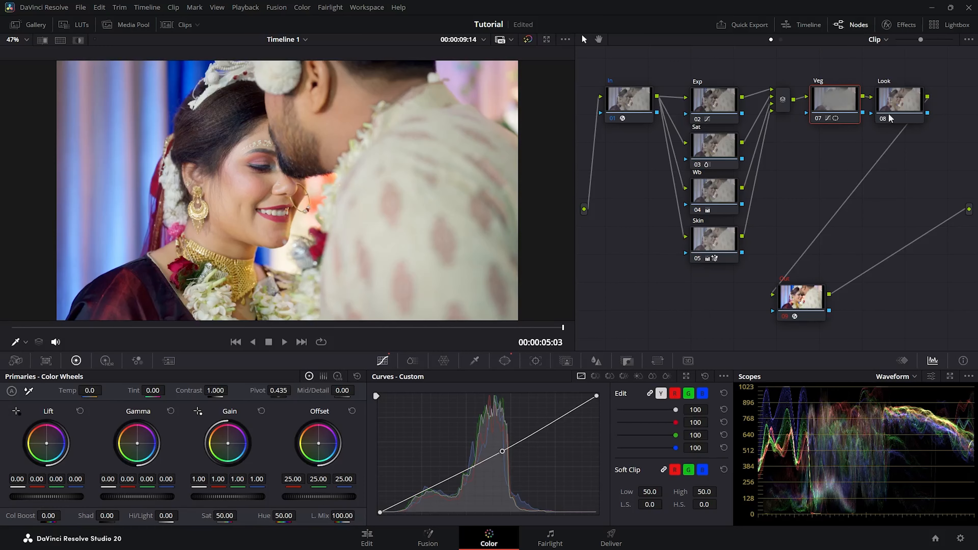
left_click(896, 102)
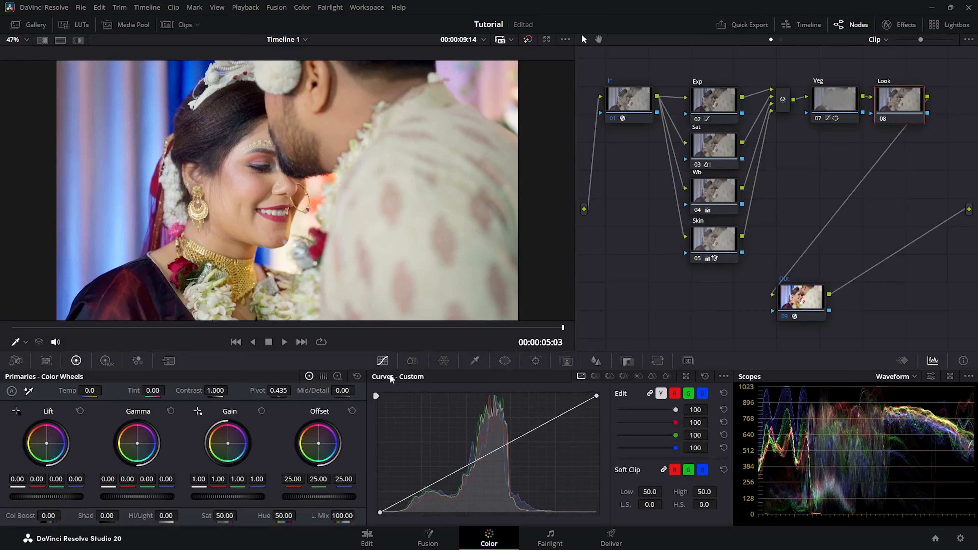
Move one Hue-Saturation Color Warper point on the Look node to Hue 0.38, Sat 1.11
left_click(444, 361)
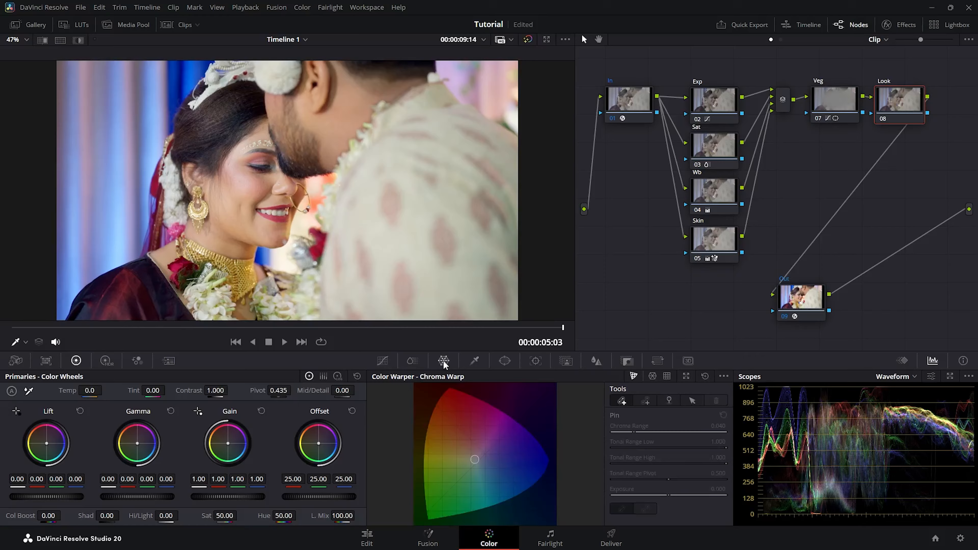
left_click(653, 376)
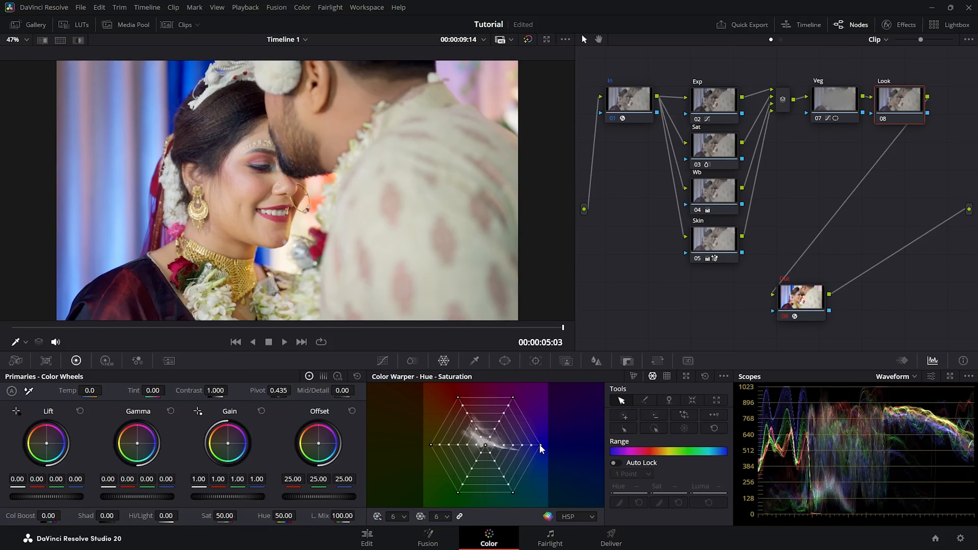
left_click_drag(540, 445, 536, 459)
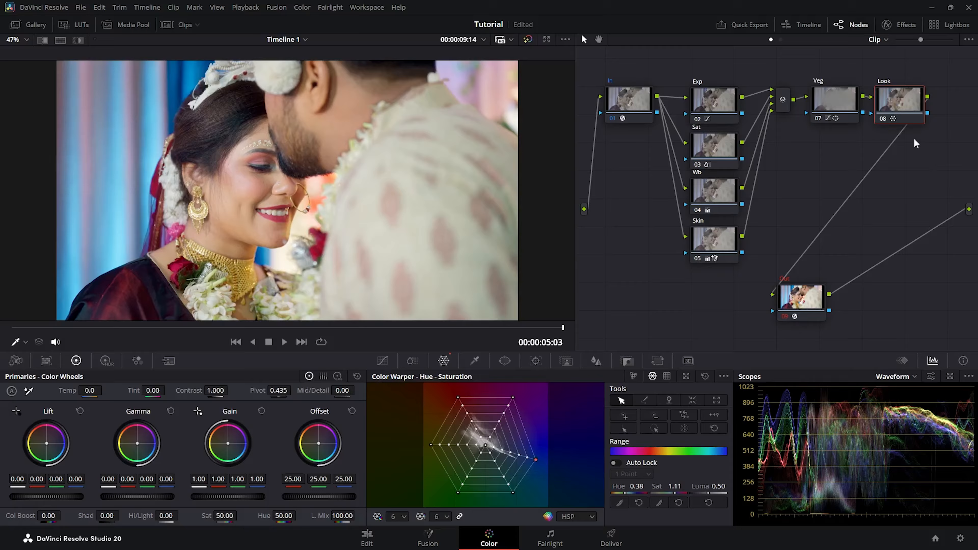
left_click(904, 26)
left_click(903, 27)
Apply the Despill effect to the Look node at 0.500 strength
left_click_drag(894, 110, 612, 306)
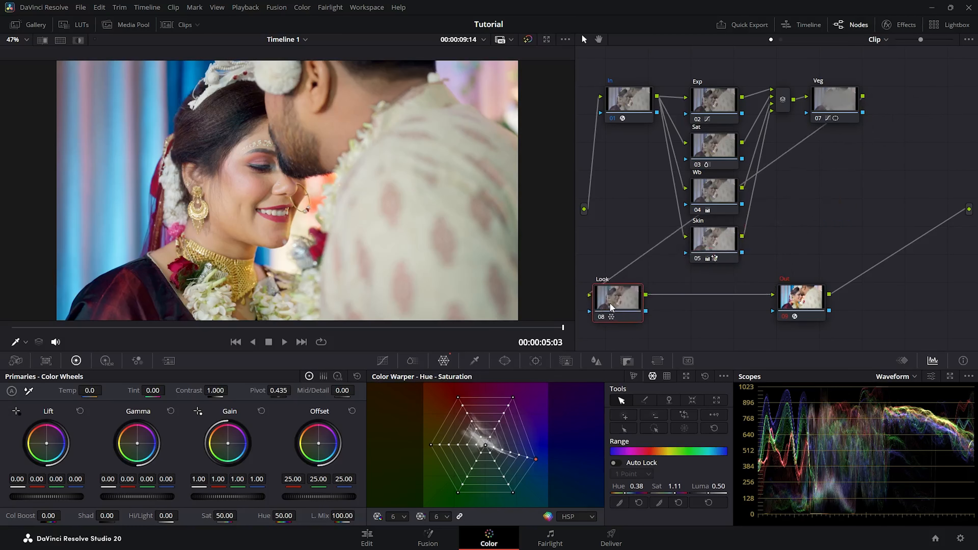
left_click(902, 27)
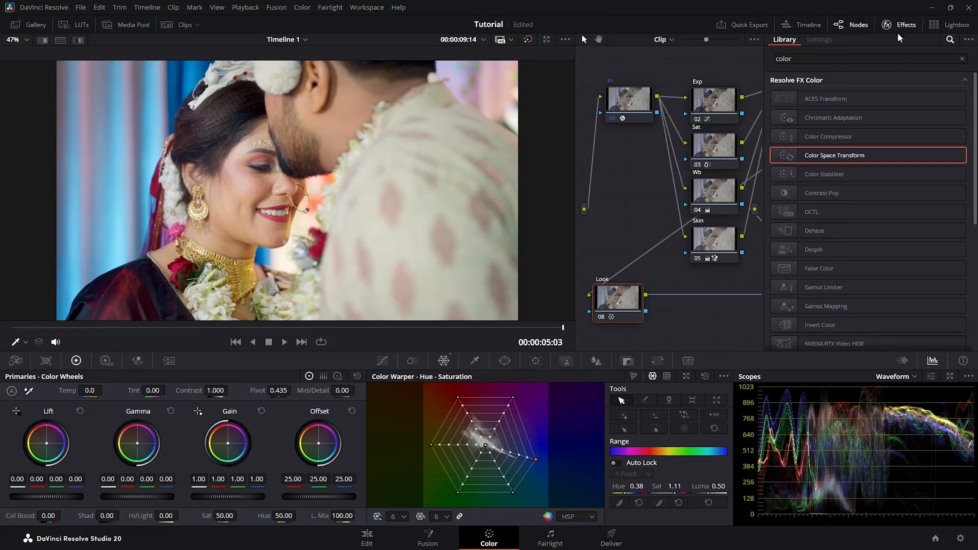
left_click(962, 59)
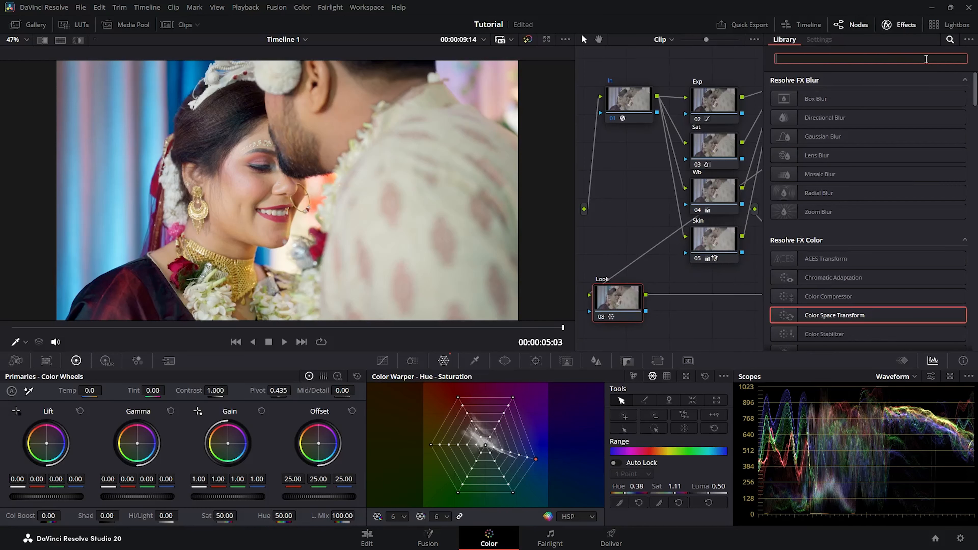
type("desp")
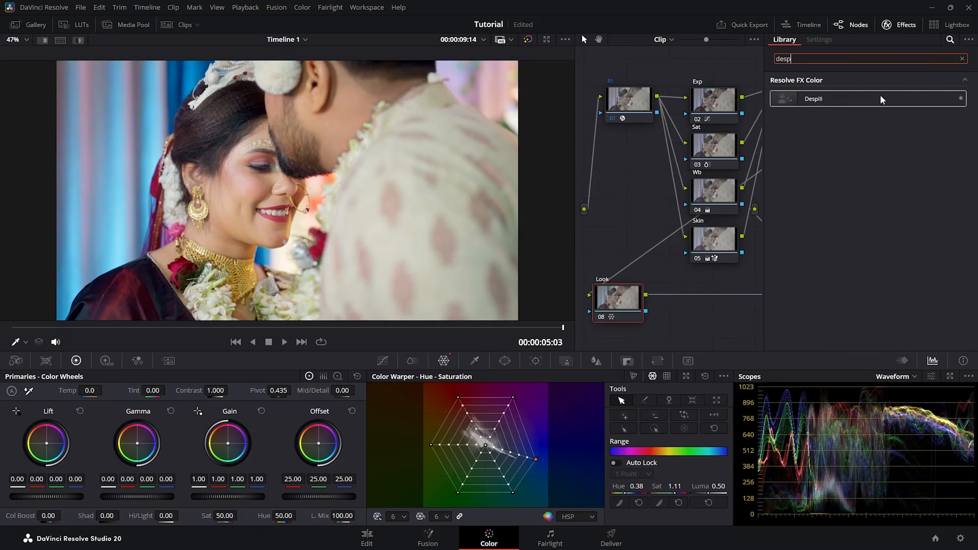
left_click_drag(881, 98, 620, 307)
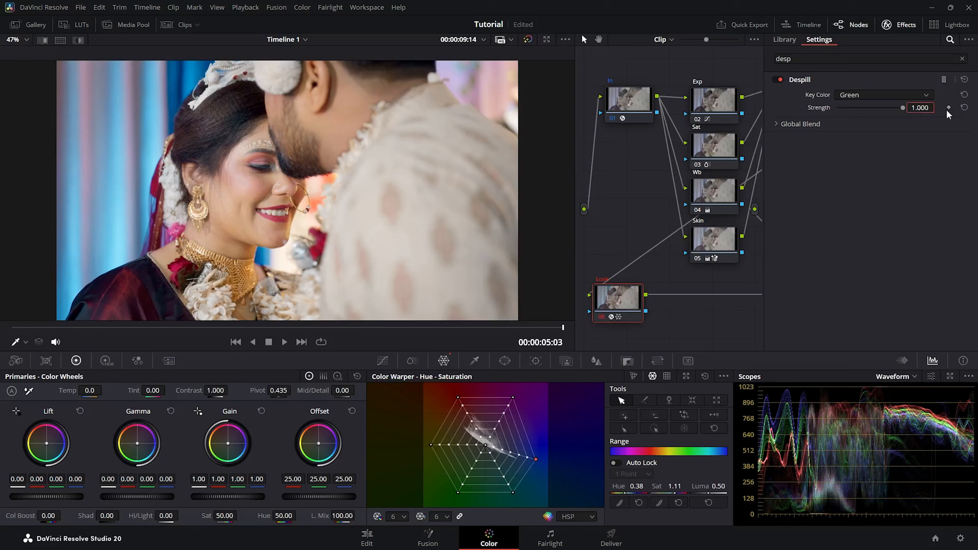
key("Return")
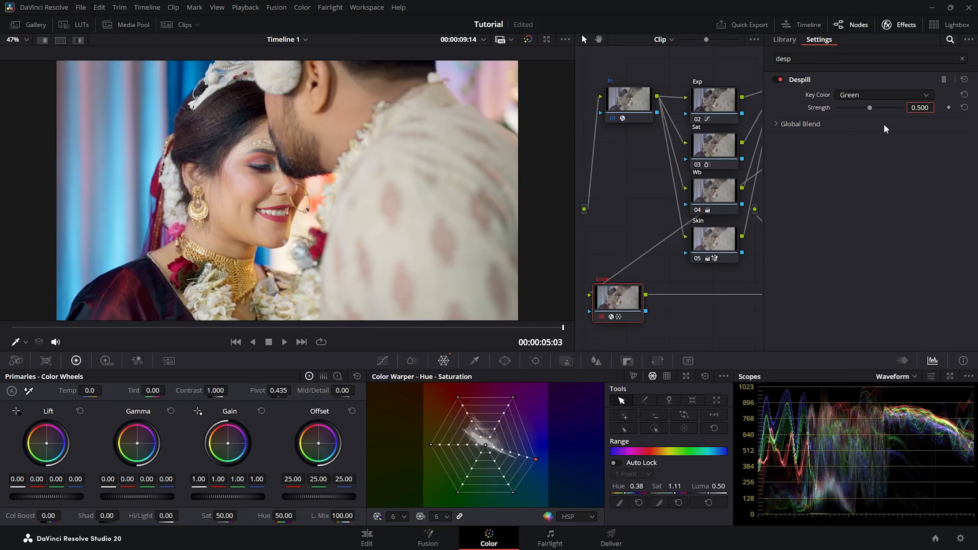
Connect the Look node between Veg and Out, then toggle it off and on to compare
left_click(893, 24)
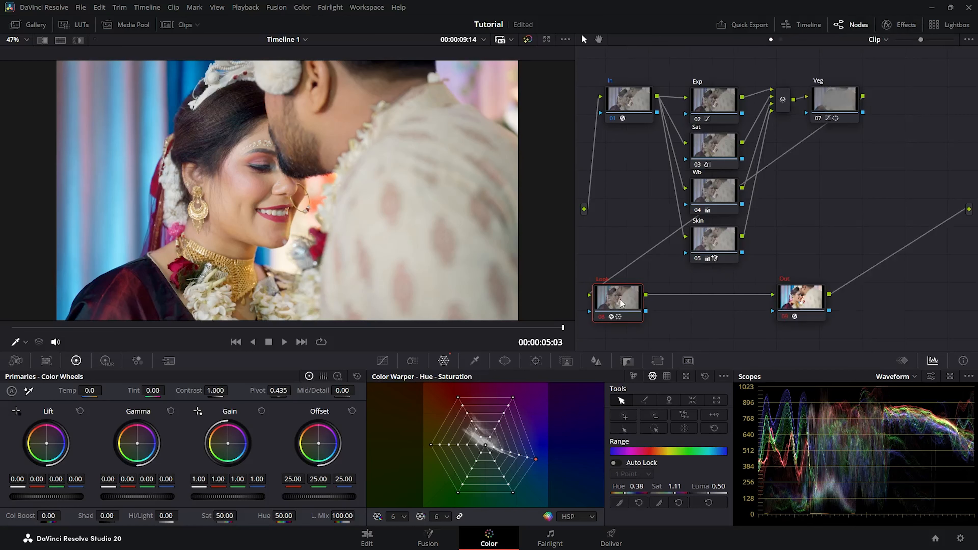
left_click_drag(620, 304, 903, 103)
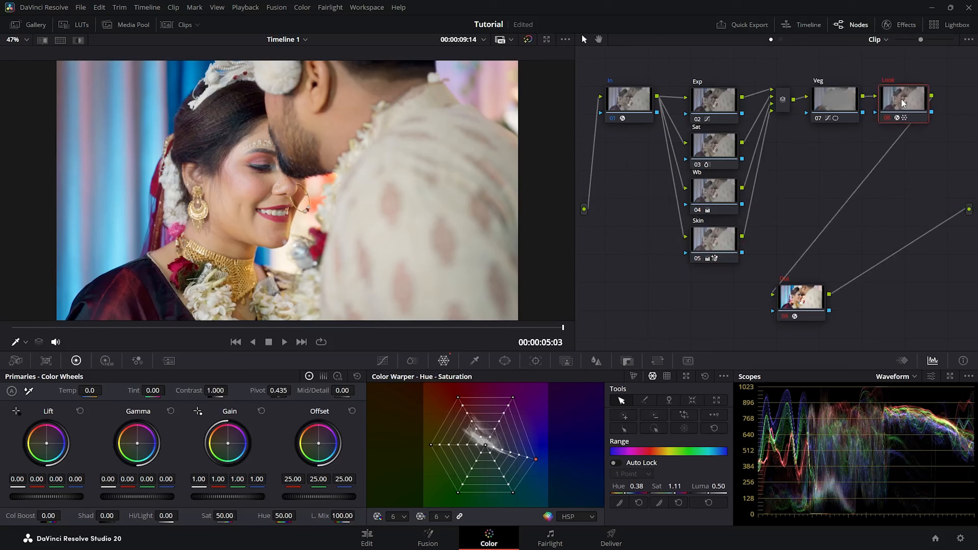
left_click(886, 118)
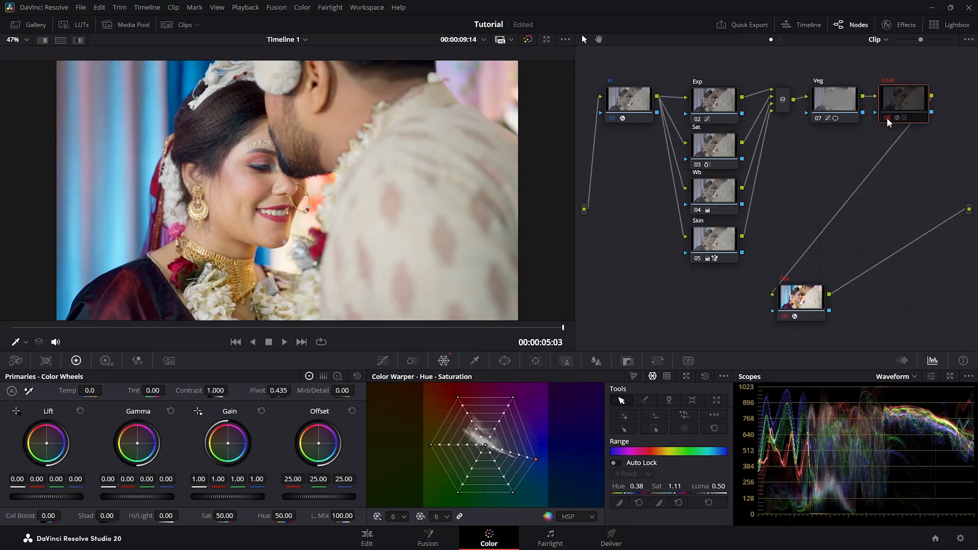
left_click(886, 118)
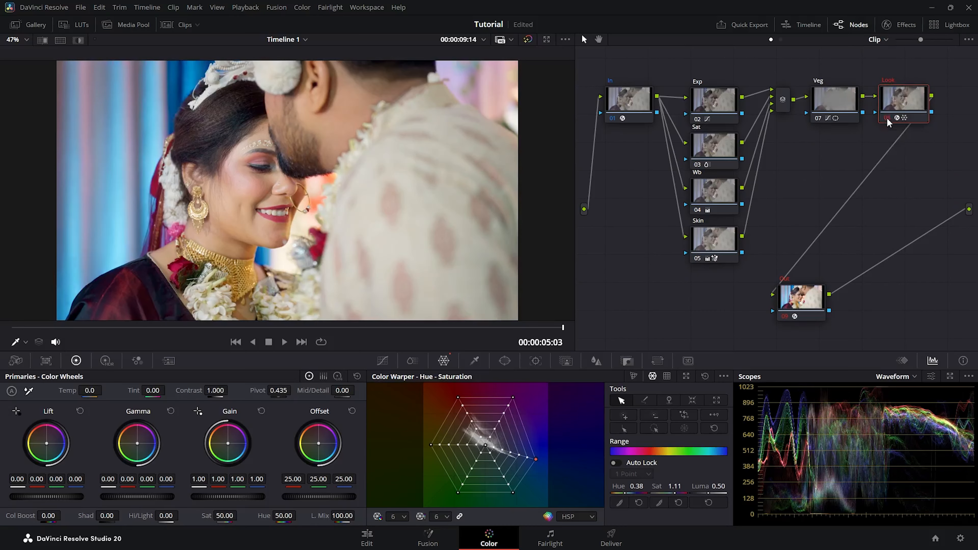
left_click(886, 118)
left_click(887, 118)
key("shift+d")
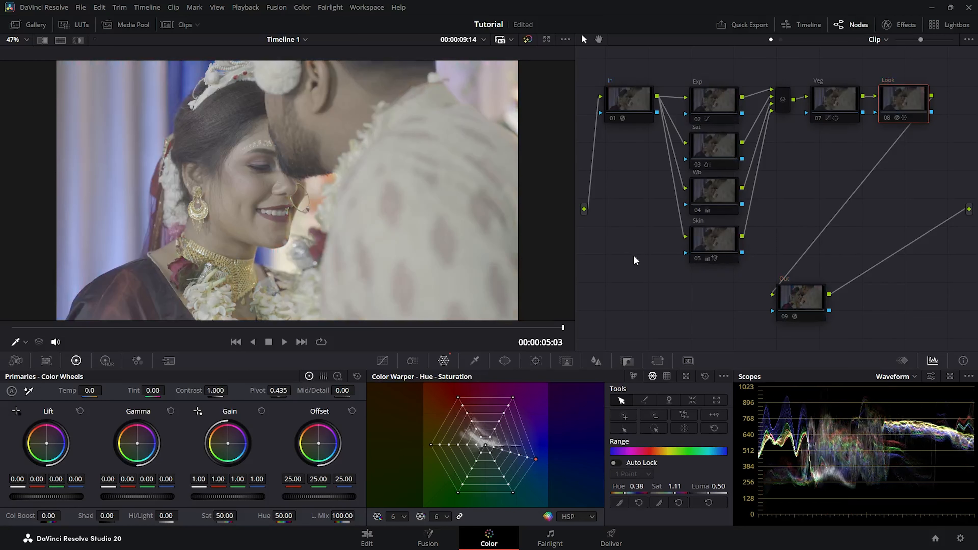
key("shift+d")
key("shift+d")
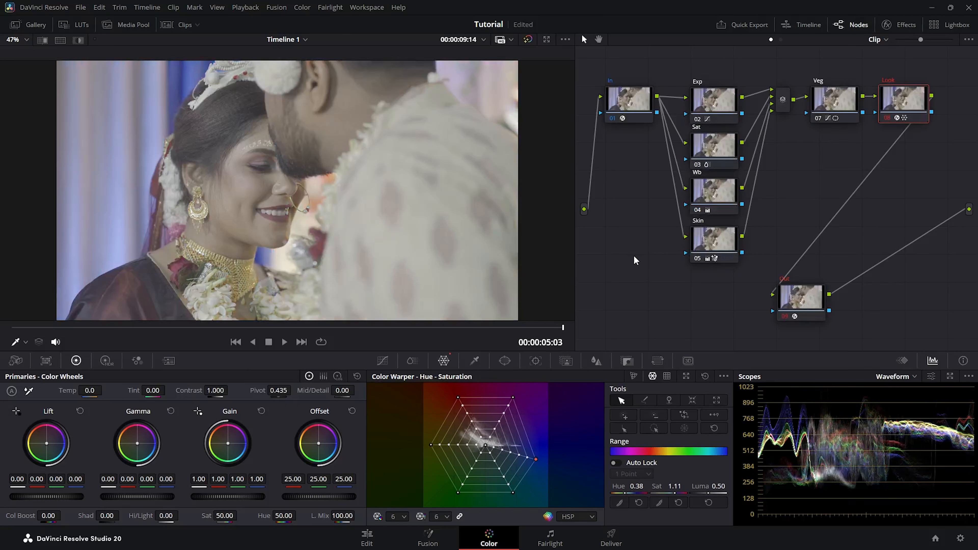
key("shift+d")
key("ctrl+f")
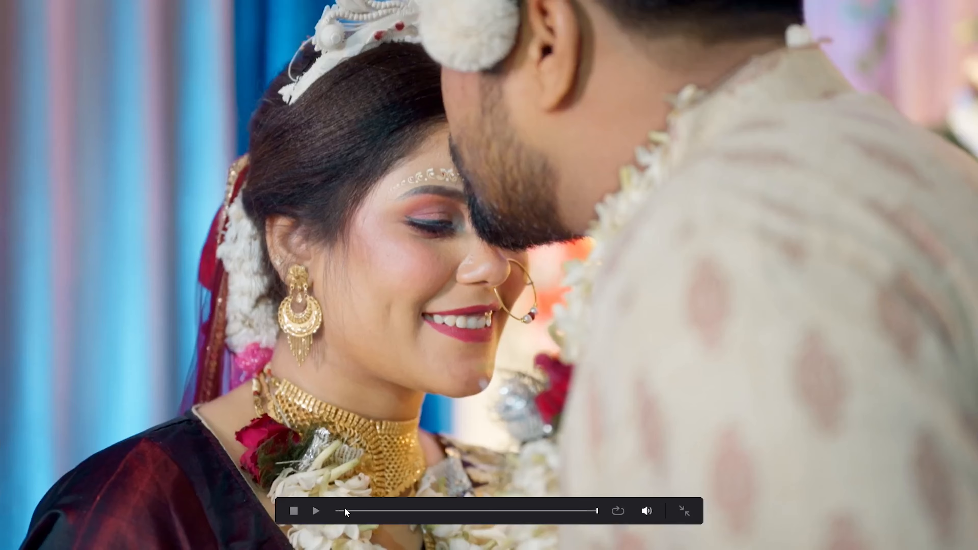
key("shift+d")
key("shift+d")
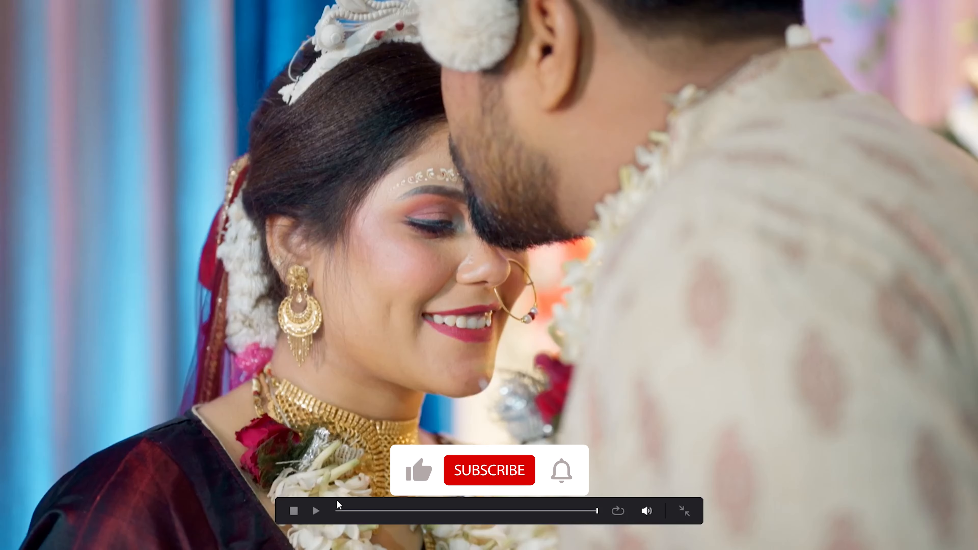
key("shift+d")
key("shift+d")
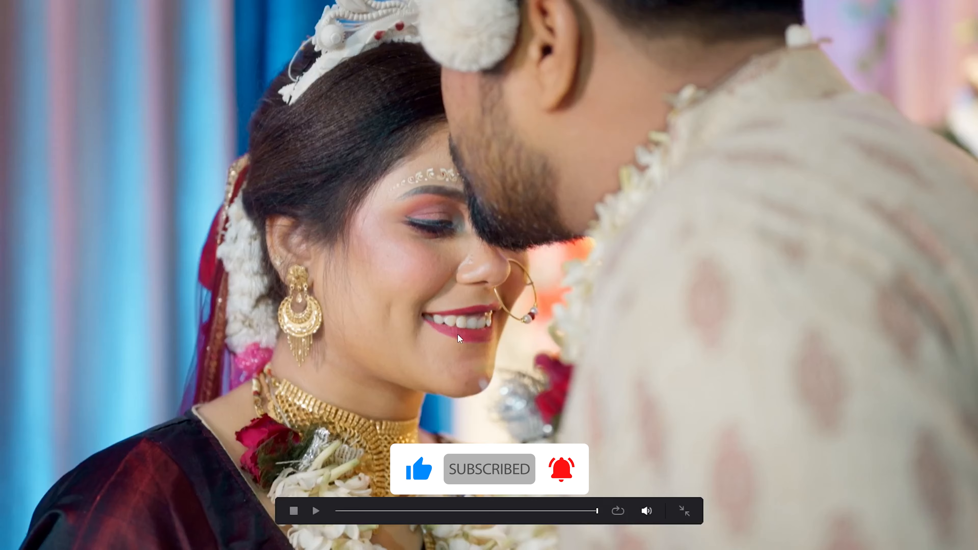
key("Escape")
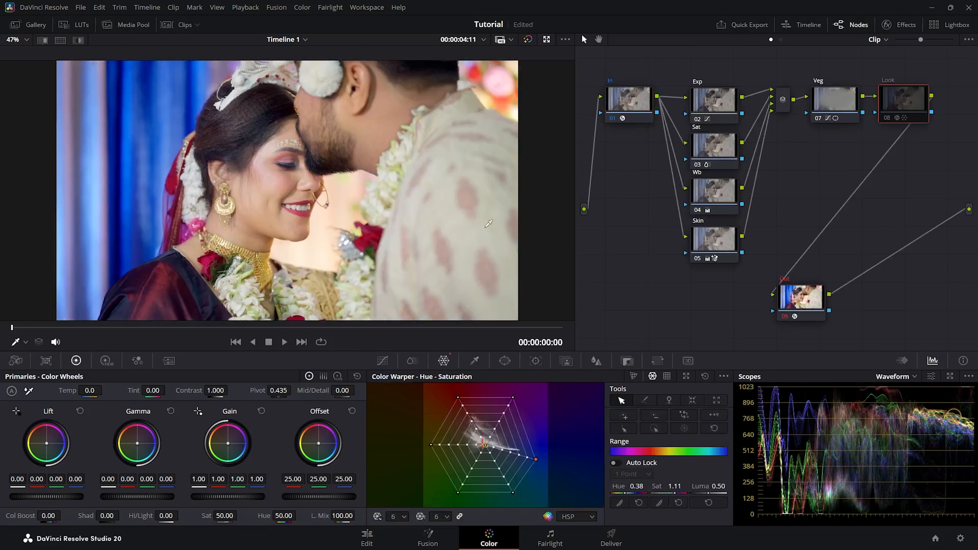
Pick clip 02 from the clip strip, then hide the strip again
left_click(168, 25)
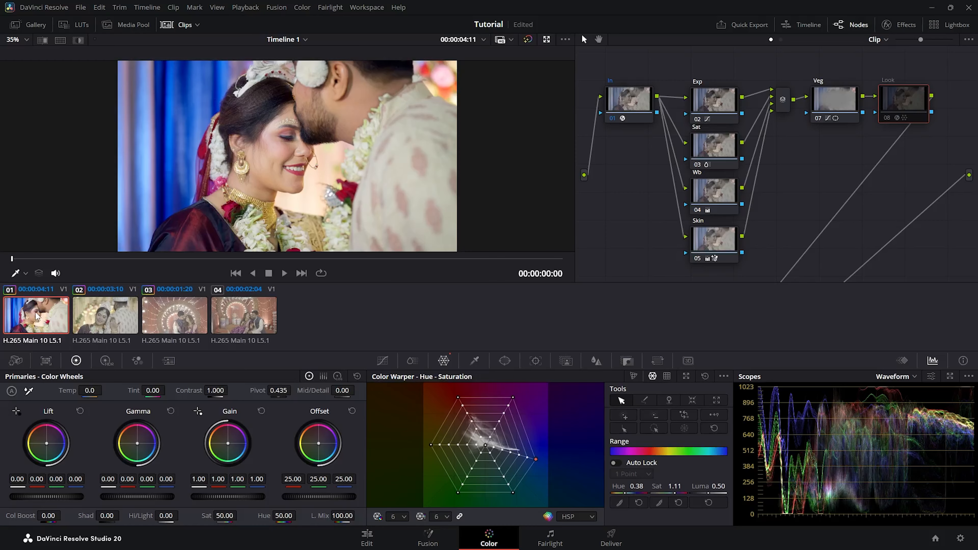
left_click(105, 322)
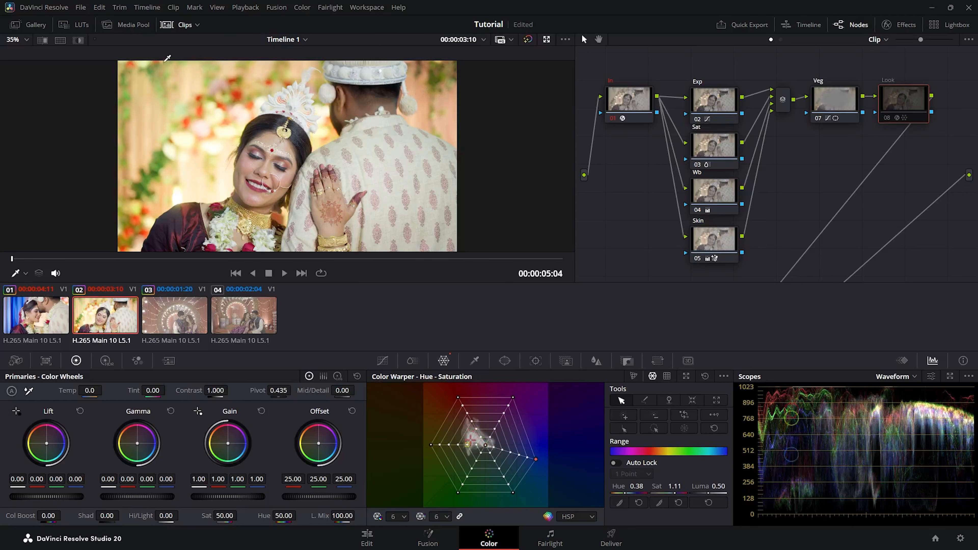
left_click(173, 27)
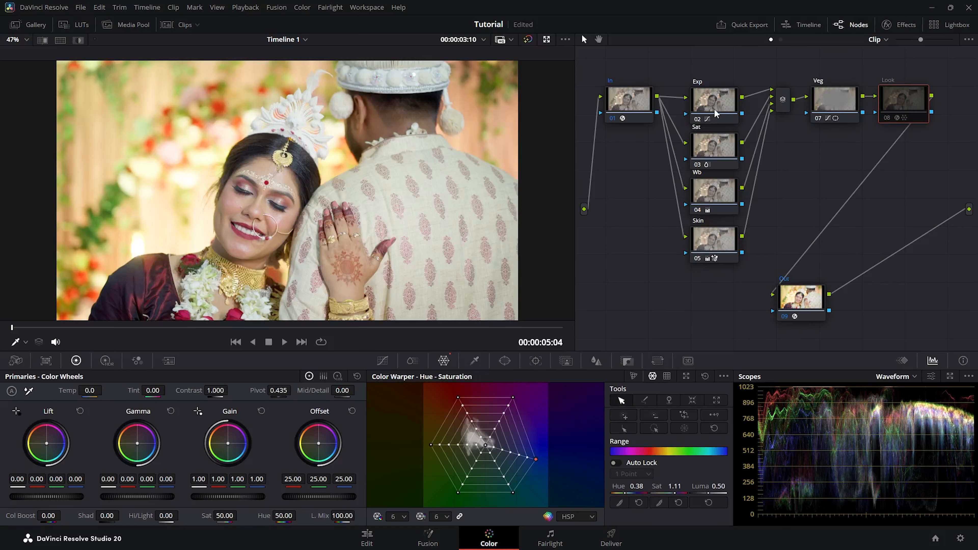
Add a contrast curve on clip 2's Exp node by moving the black point in and adjusting the white point
left_click(708, 99)
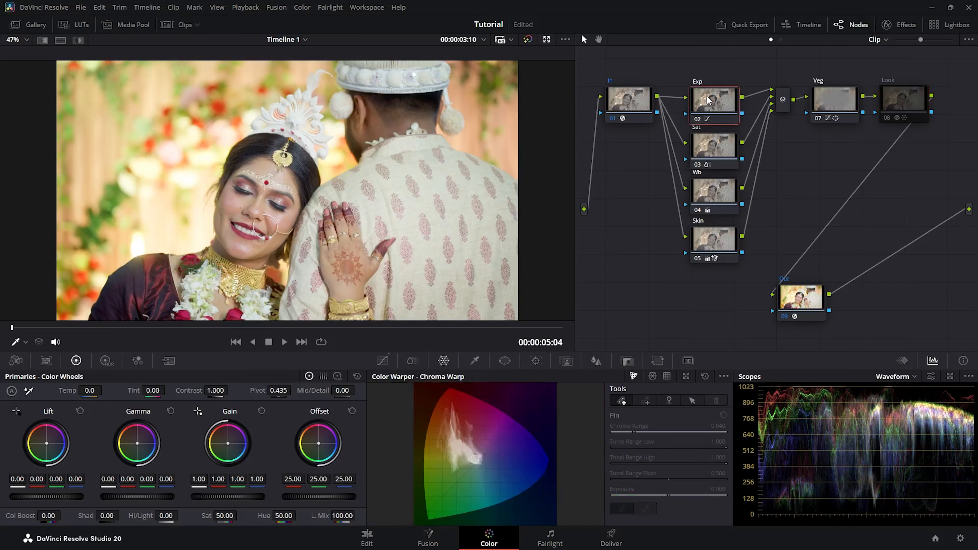
left_click(383, 360)
left_click_drag(714, 103, 714, 99)
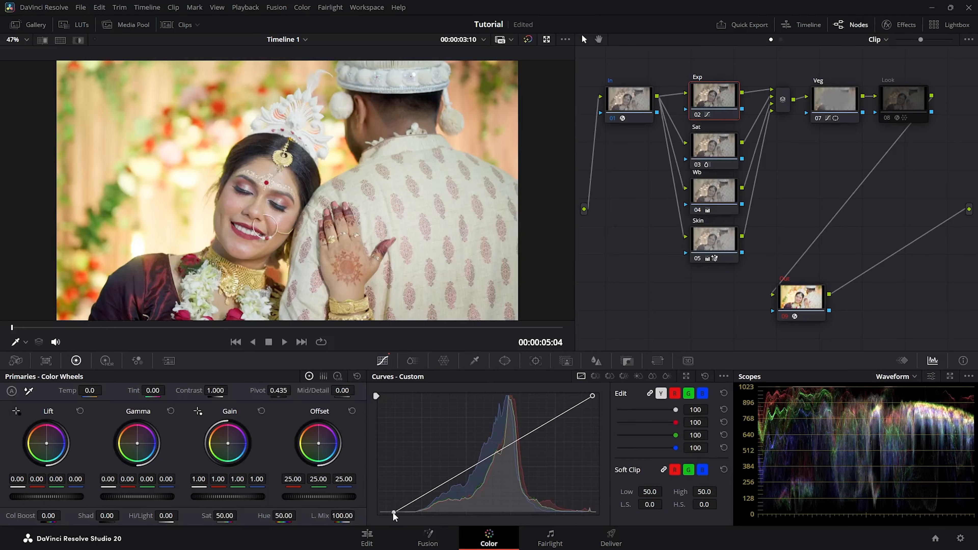
left_click_drag(393, 513, 401, 513)
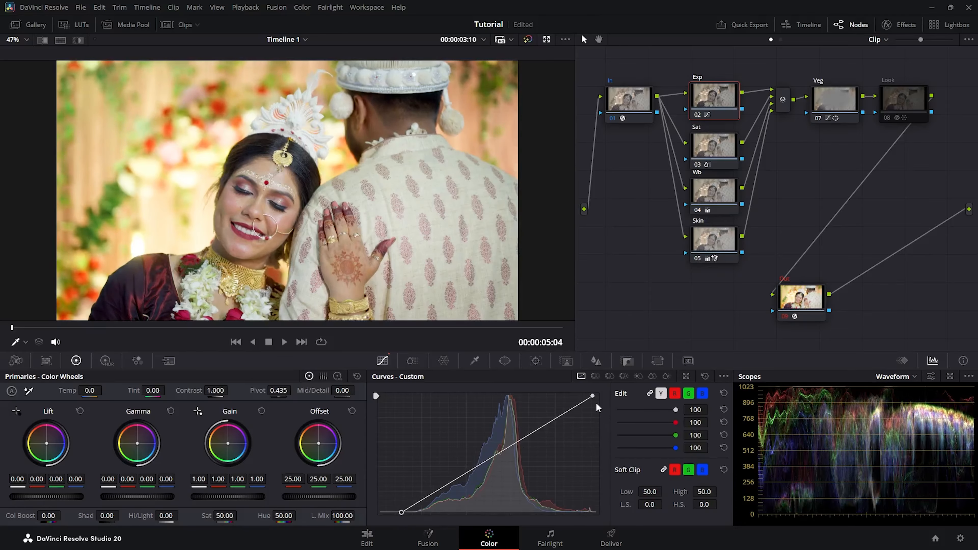
left_click_drag(592, 395, 597, 398)
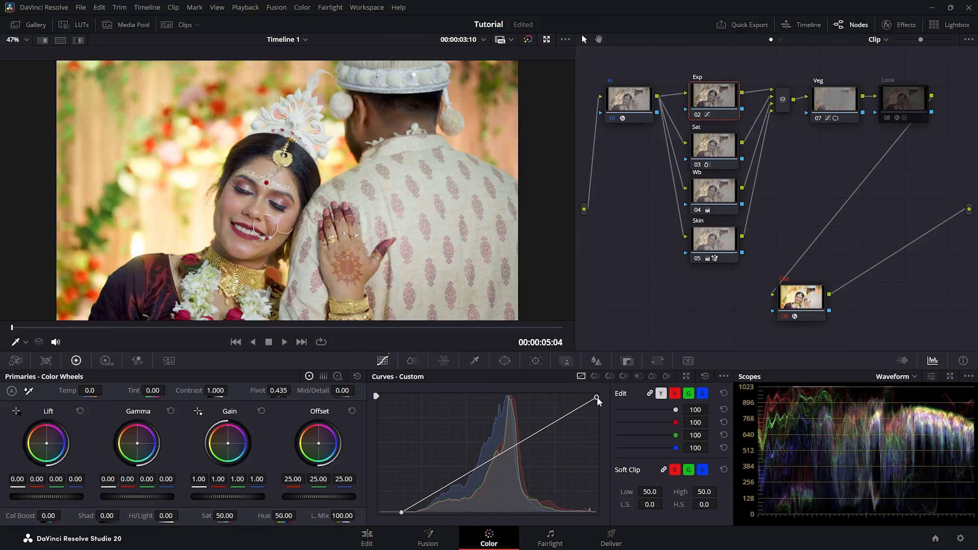
Set the Wb node's Tint to 2.50, leaving temperature at its default
left_click(717, 147)
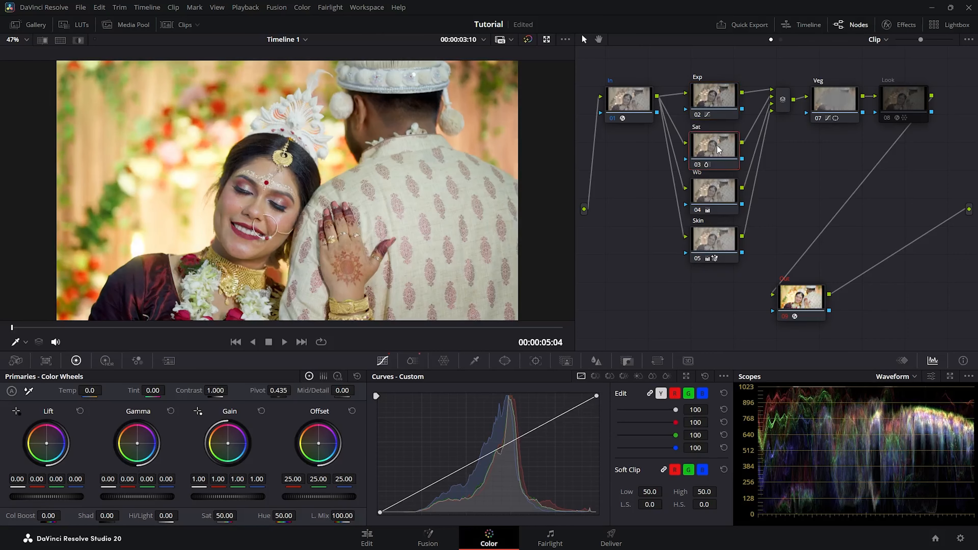
left_click(710, 197)
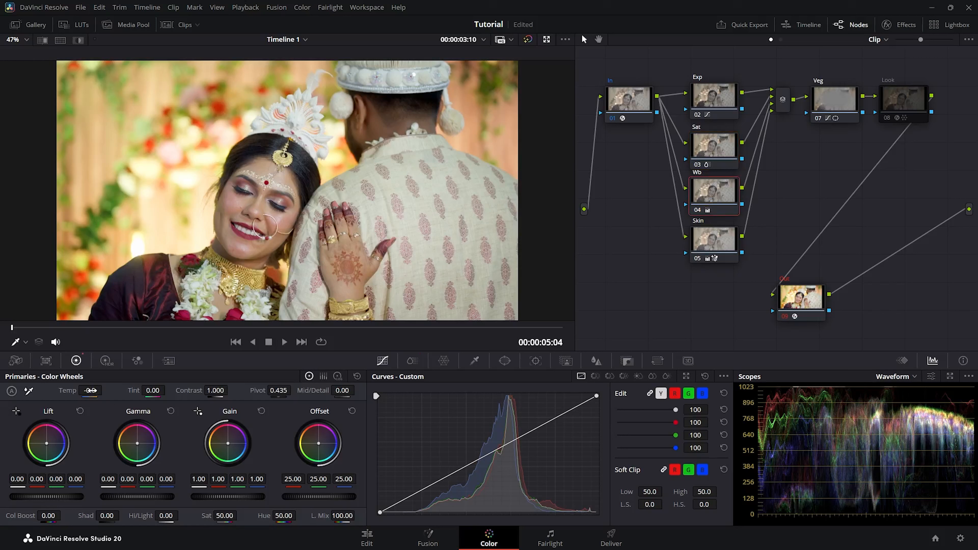
mouse_move(92, 391)
left_mouse_down()
mouse_move(106, 390)
mouse_move(92, 391)
left_mouse_up()
left_click_drag(154, 391, 168, 390)
Reset the Skin node's grade with Reset Node Grade and re-enable the Look node
left_click(712, 244)
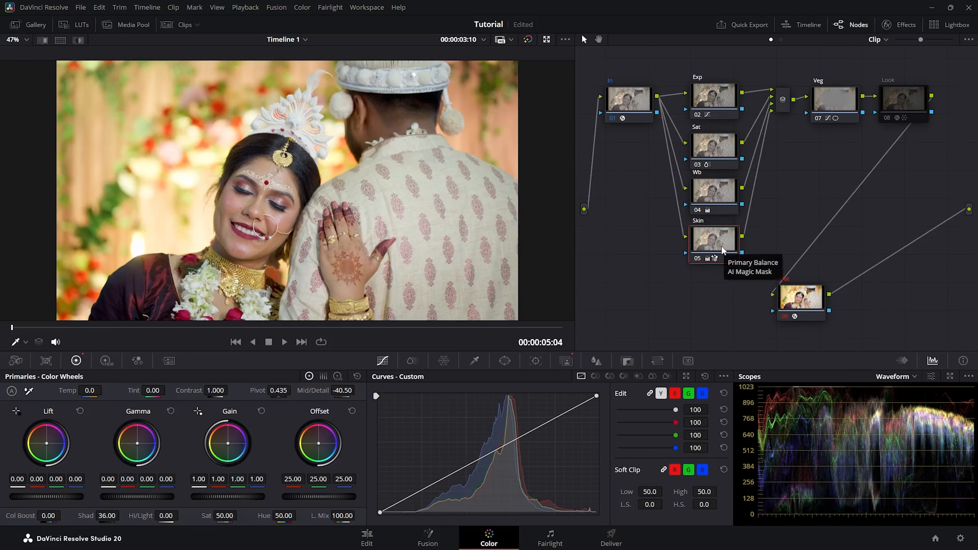
right_click(713, 244)
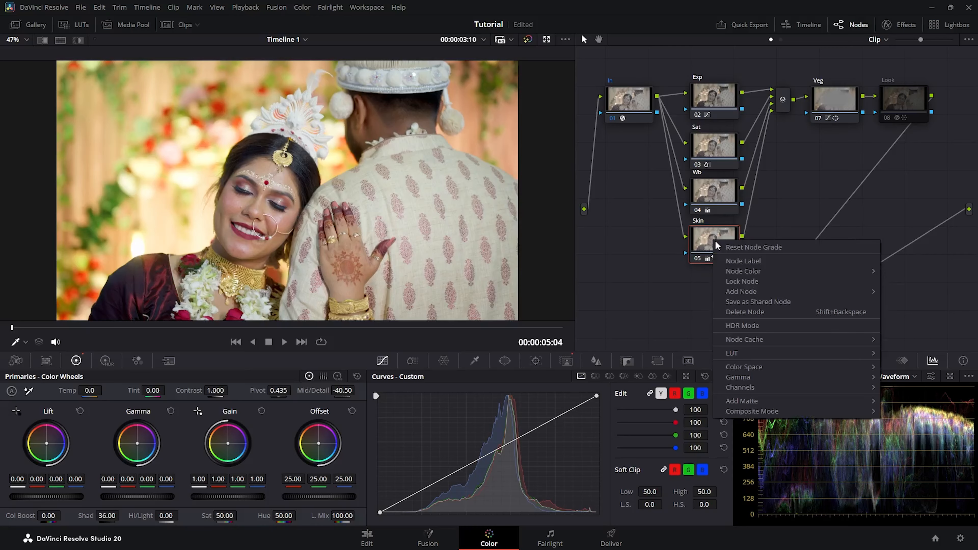
left_click(731, 249)
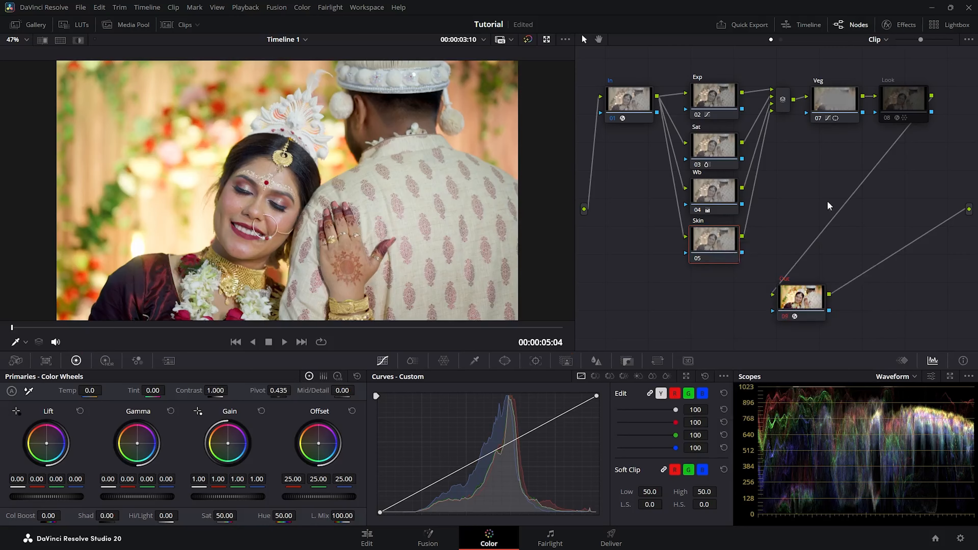
left_click(890, 117)
left_click_drag(707, 241, 709, 243)
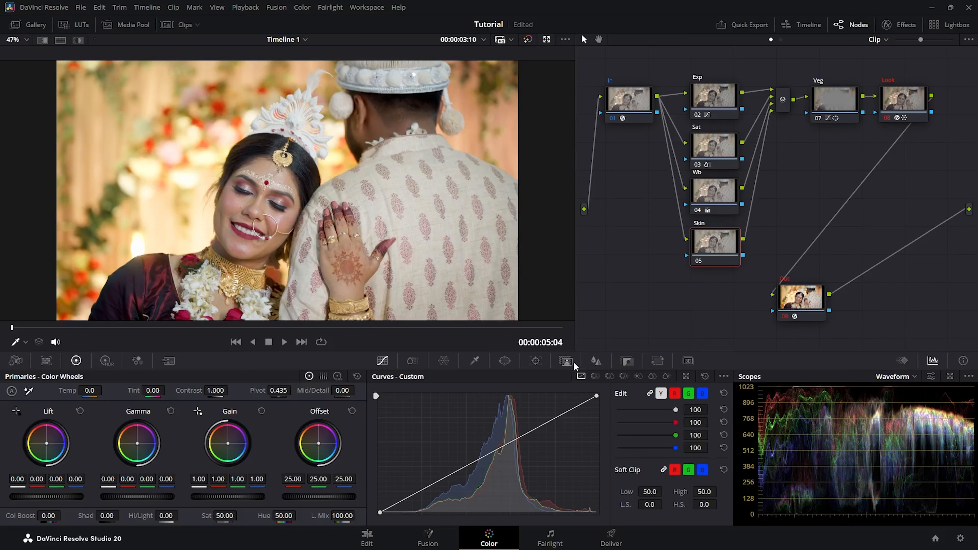
Build a tracked Magic Mask on faces and hands: Blur Radius 32.4, Clean Black 6.5, Clean White 6.0
left_click(565, 362)
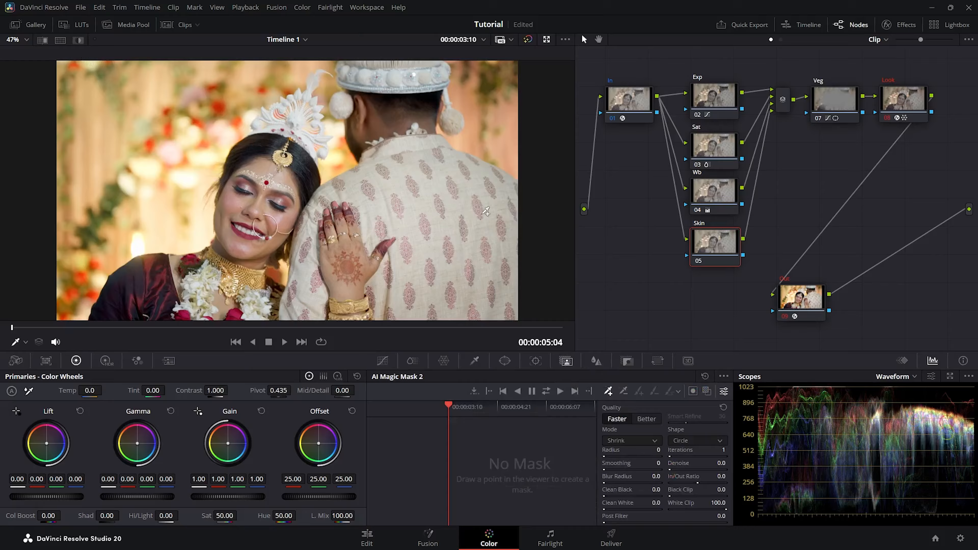
left_click(262, 169)
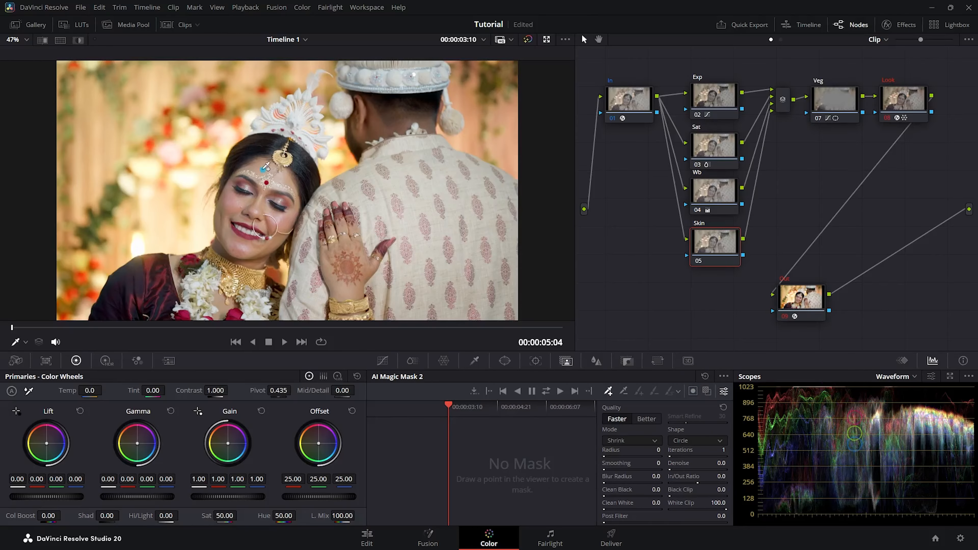
left_click(285, 225)
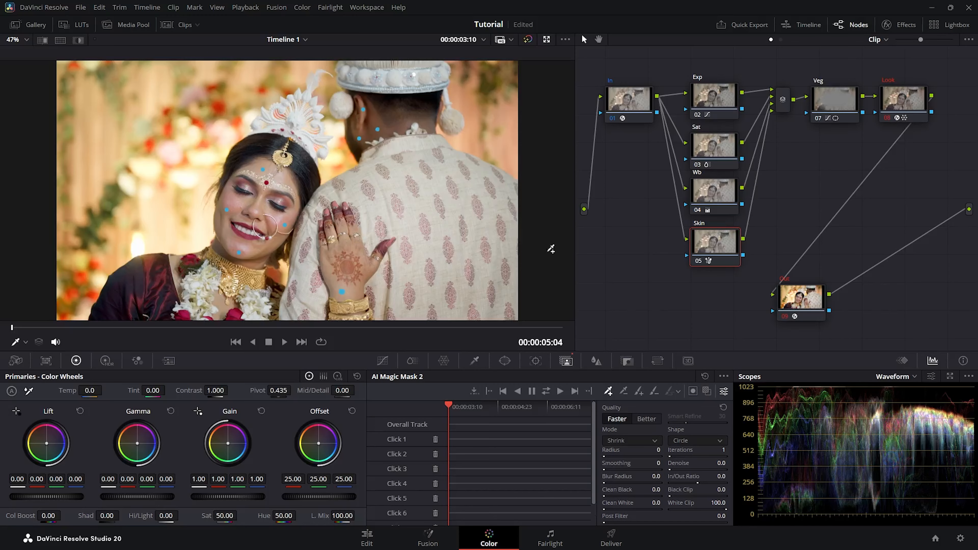
left_click(78, 40)
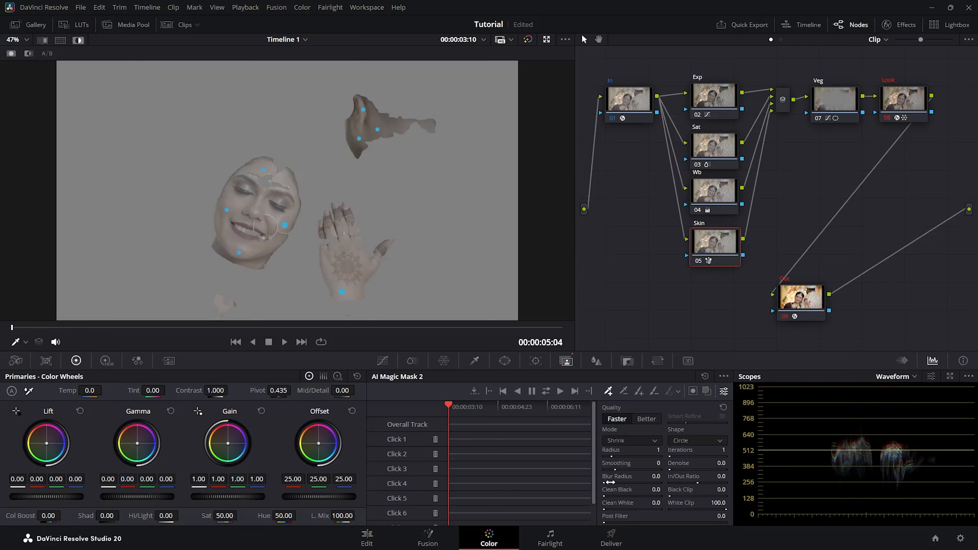
left_click_drag(614, 481, 641, 483)
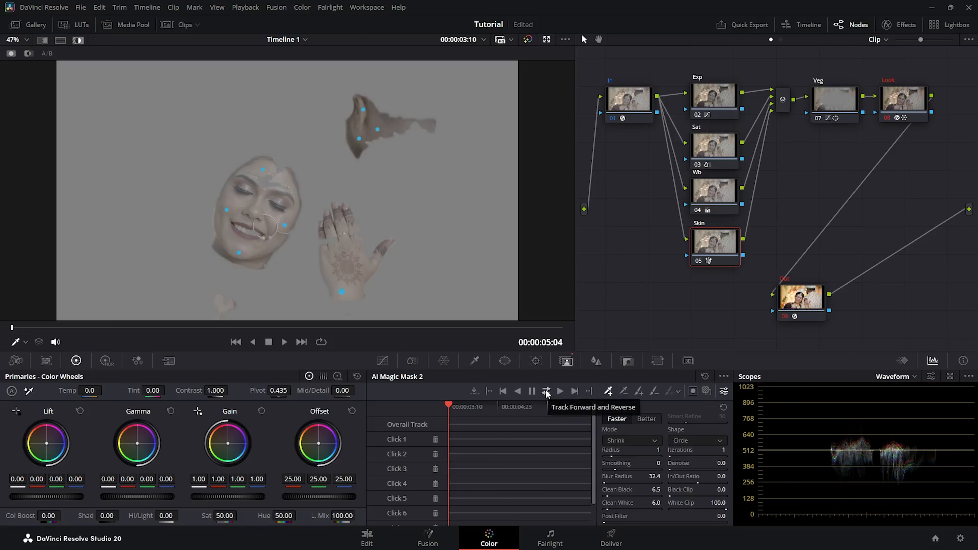
left_click(547, 391)
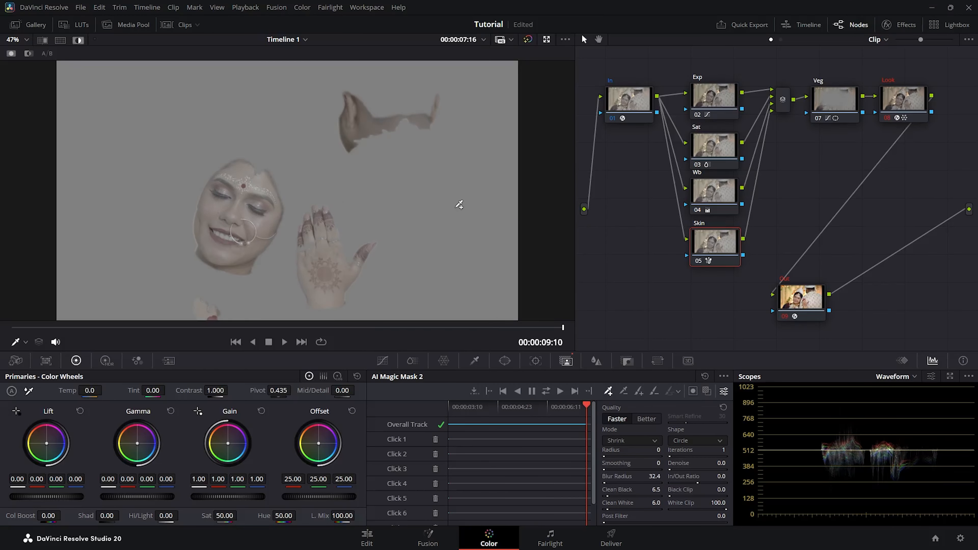
left_click(75, 41)
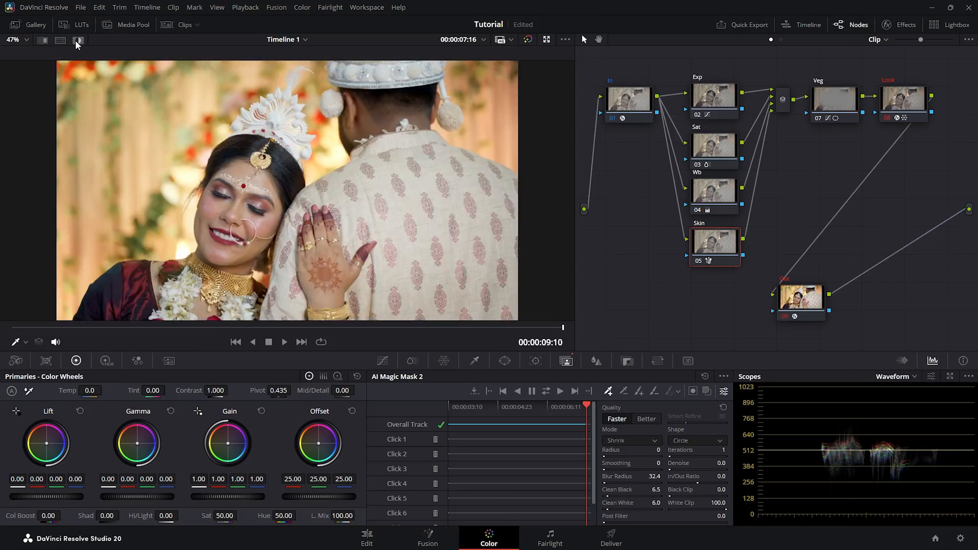
Set Mid/Detail -44.50 and Shad 13.50 on the Skin node, compare it, then bypass all grades
left_click_drag(342, 392, 320, 392)
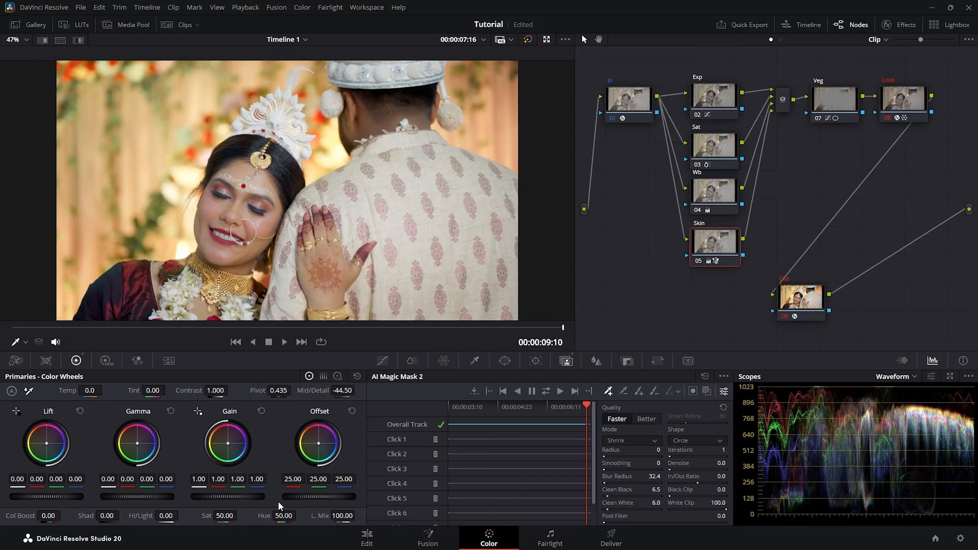
left_click_drag(102, 521, 127, 521)
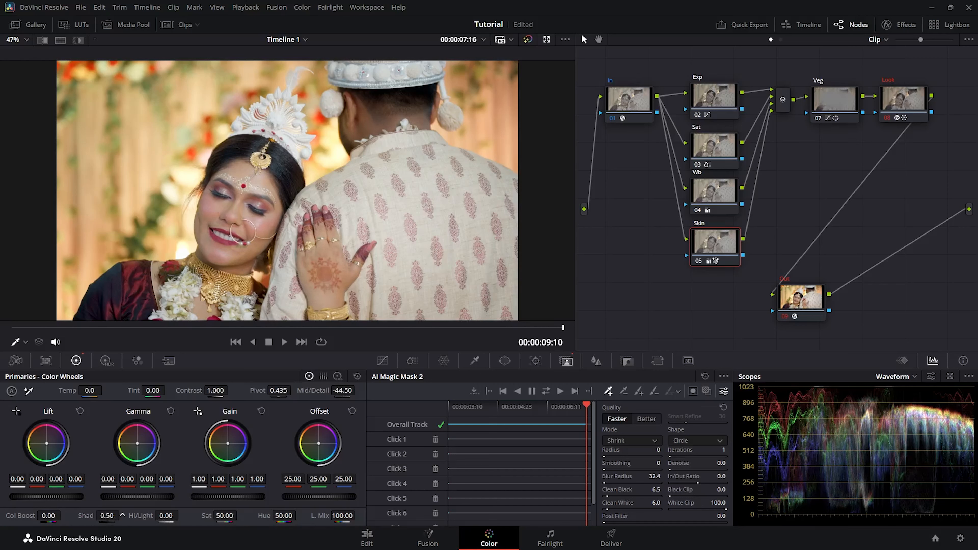
left_click(700, 261)
left_click(698, 260)
left_click(698, 259)
left_click(697, 260)
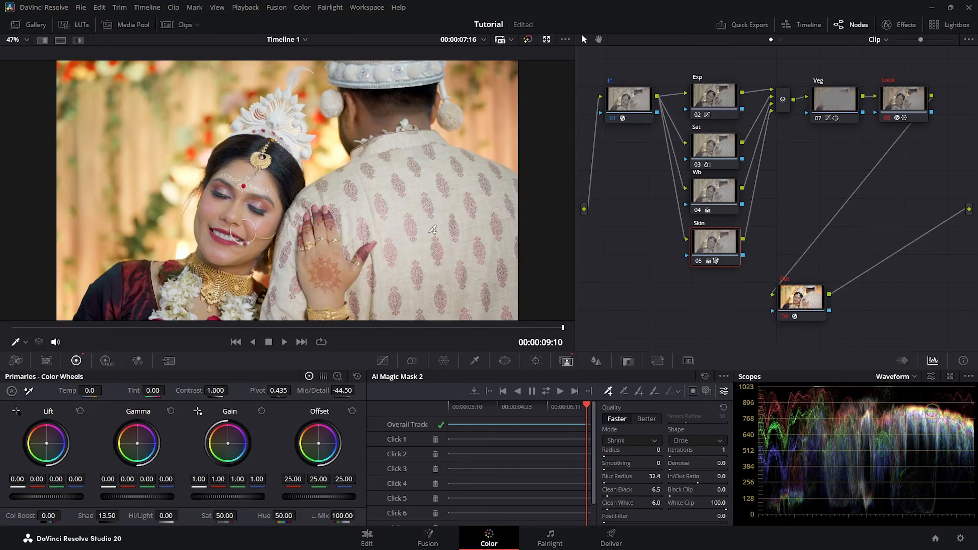
key("shift+d")
key("shift+d")
key("shift+d")
key("shift+d")
left_click(174, 25)
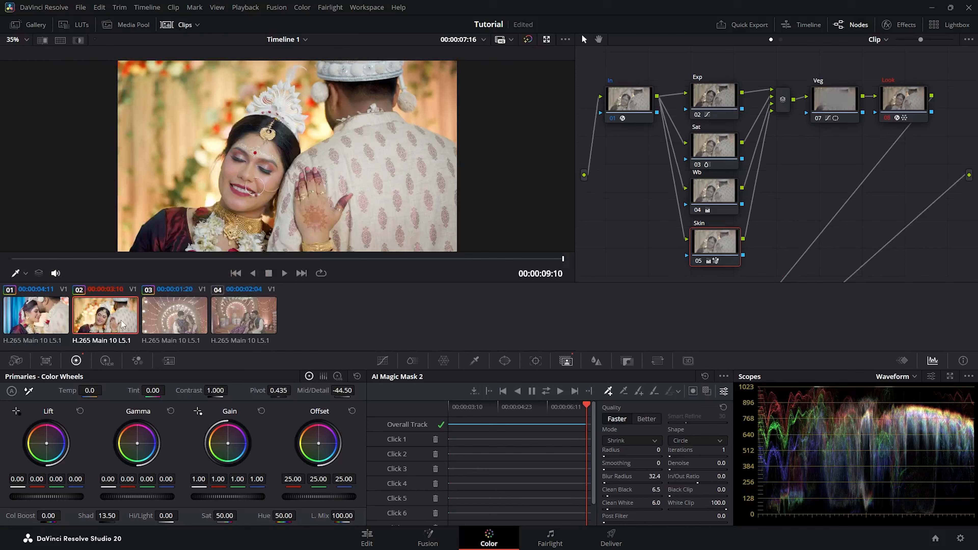
Switch to clip 03 and delete the Skin node, leaving Exp, Sat and Wb
left_click(198, 322)
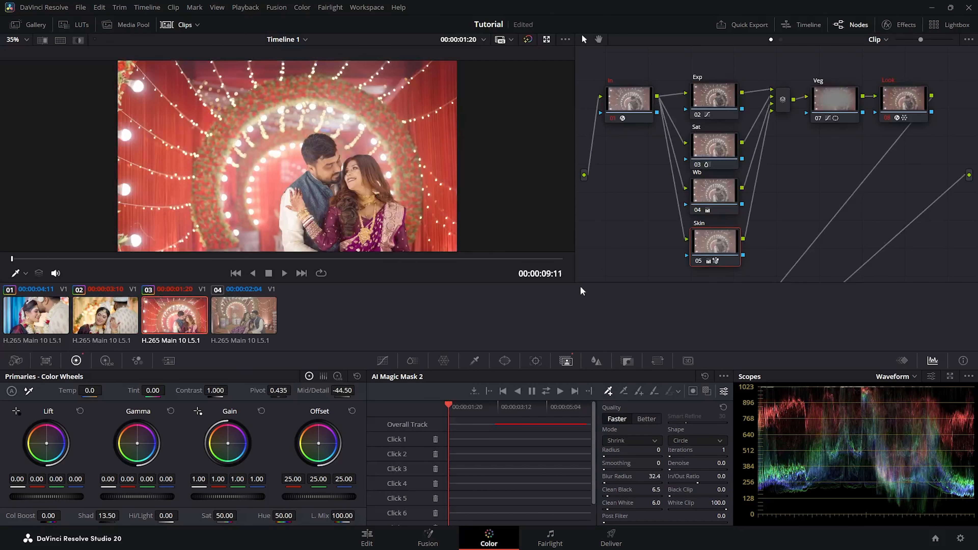
left_click(183, 25)
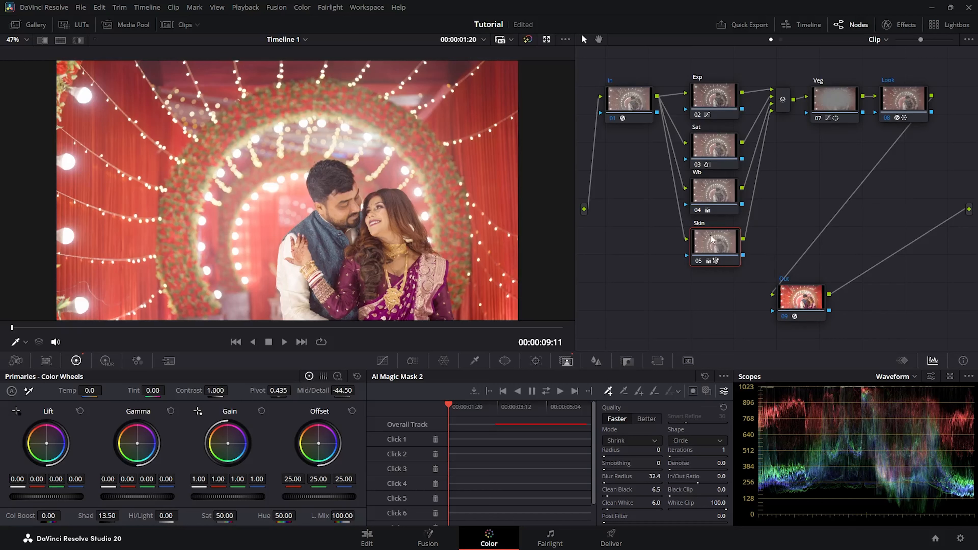
key("Delete")
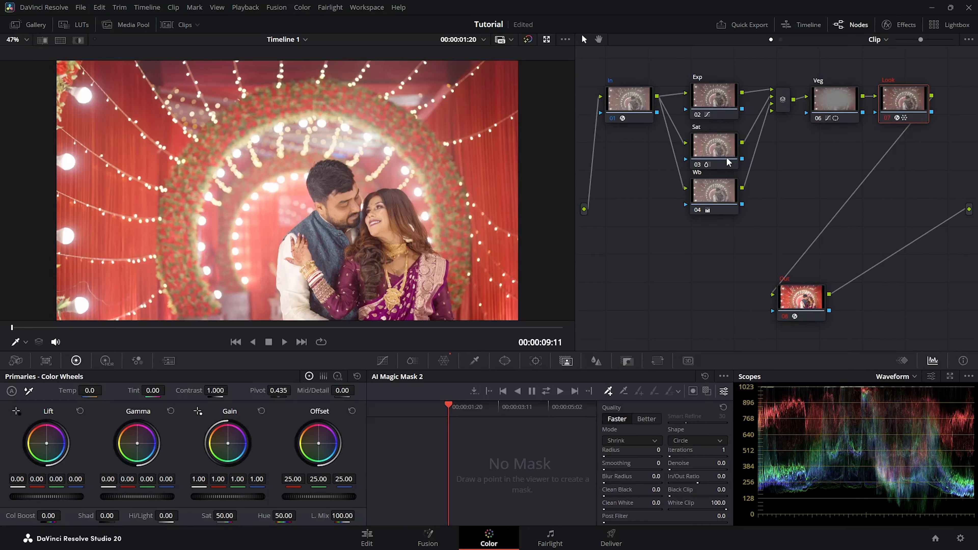
Crush the blacks on the Exp node's curve by moving its black point right
left_click(711, 103)
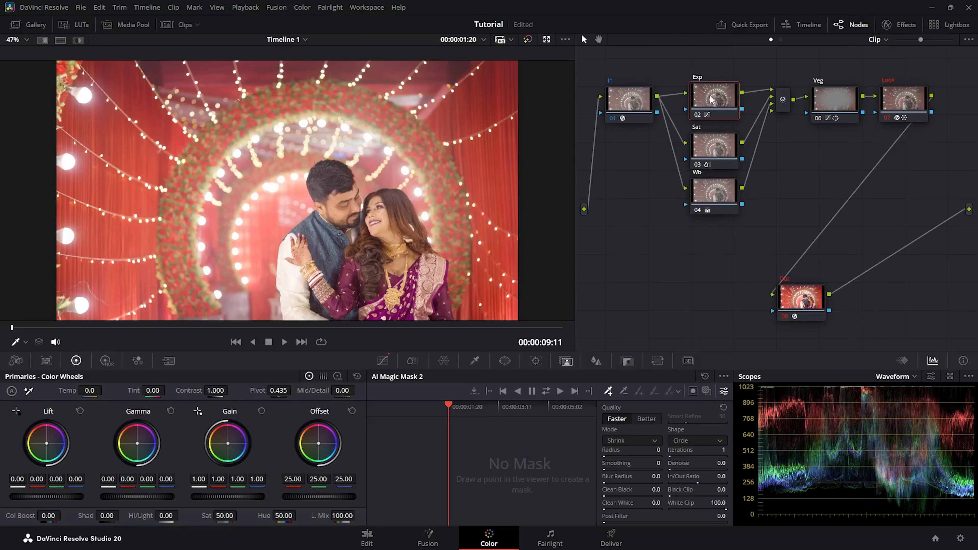
left_click(389, 364)
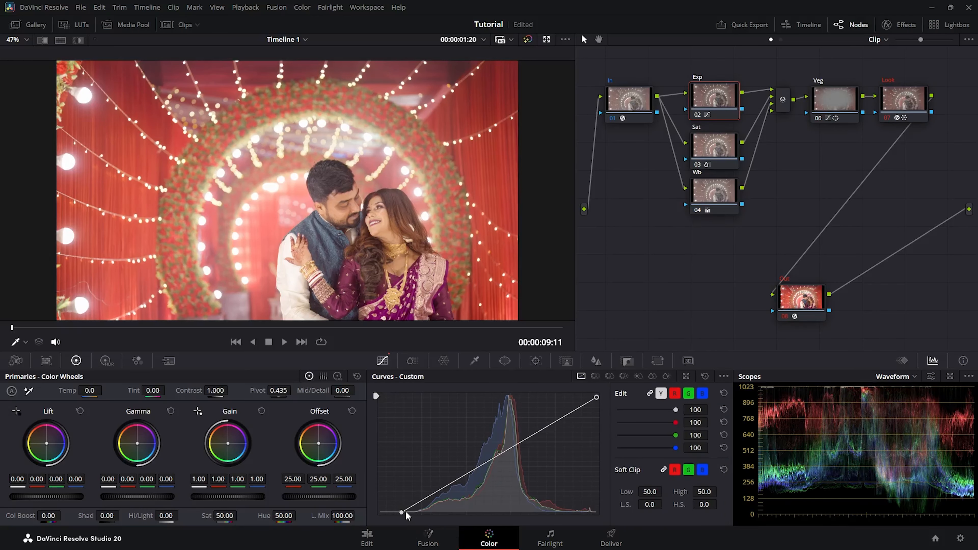
left_click_drag(405, 511, 414, 517)
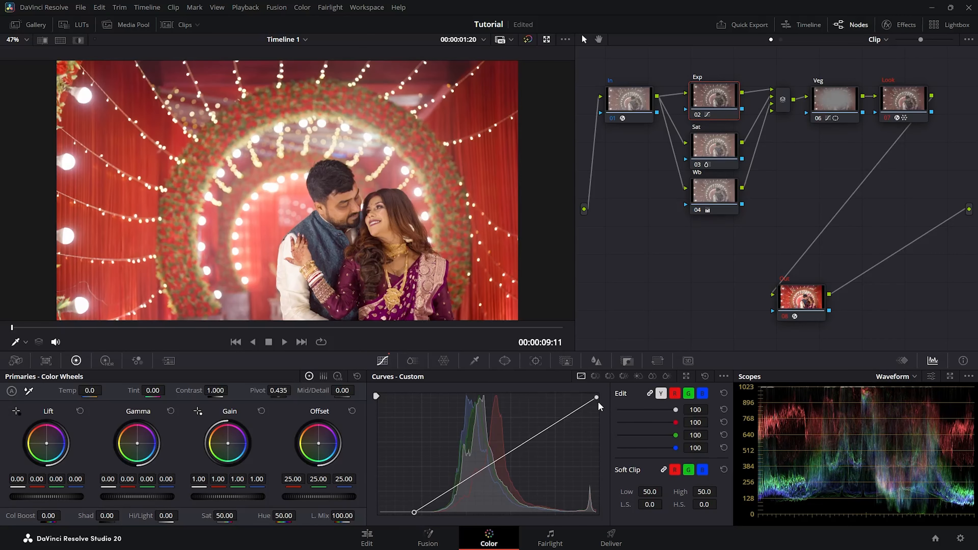
left_click_drag(600, 397, 600, 399)
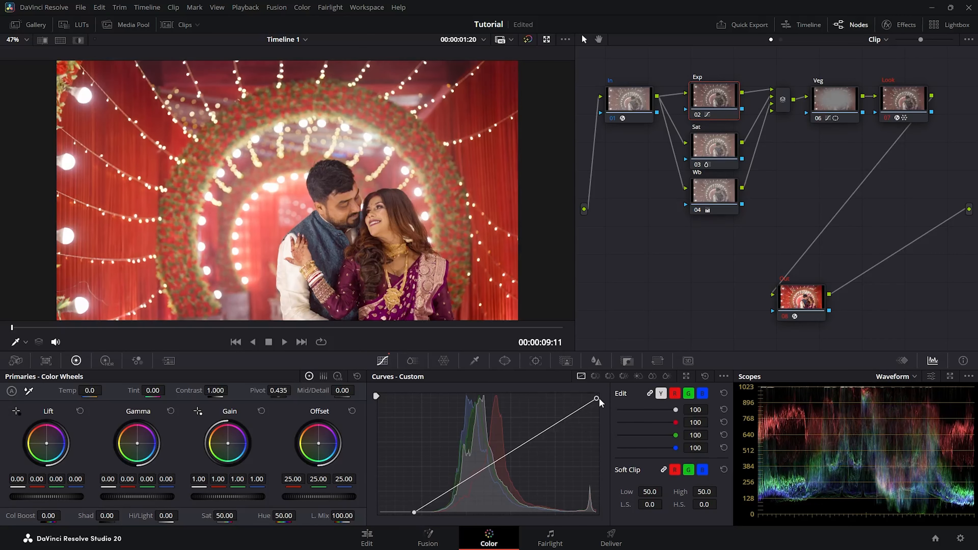
Cool the Wb node to Temp -280 with a slight green tint shift
left_click_drag(707, 185, 708, 191)
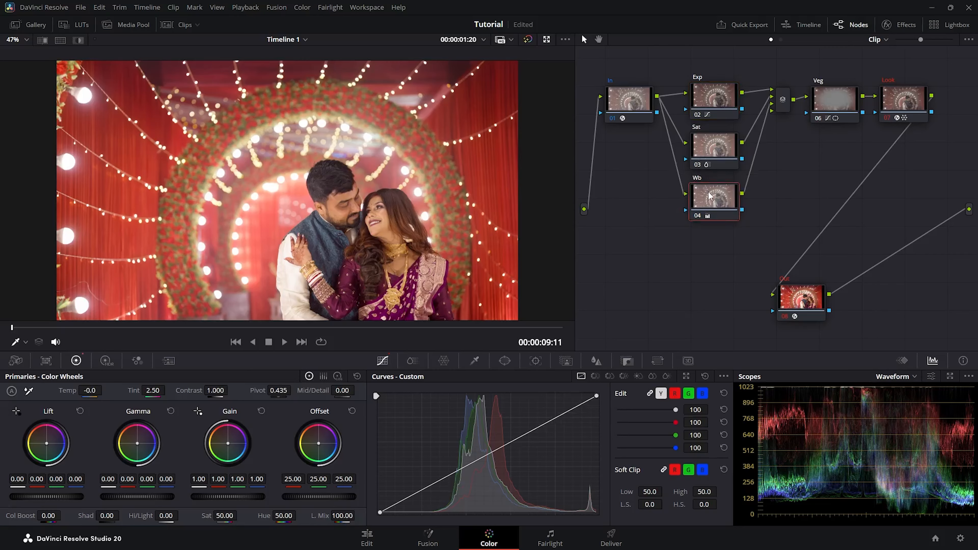
left_click_drag(89, 391, 79, 391)
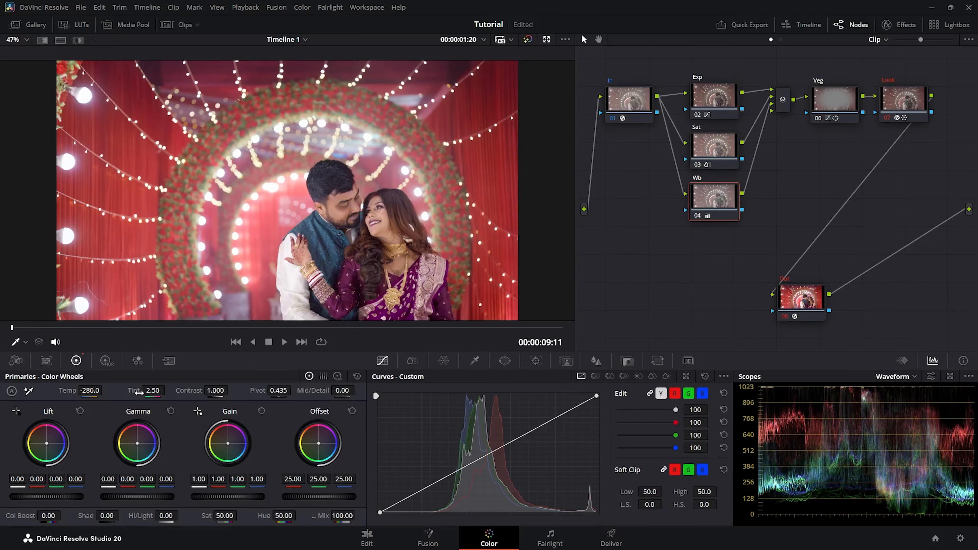
left_click_drag(139, 392, 133, 393)
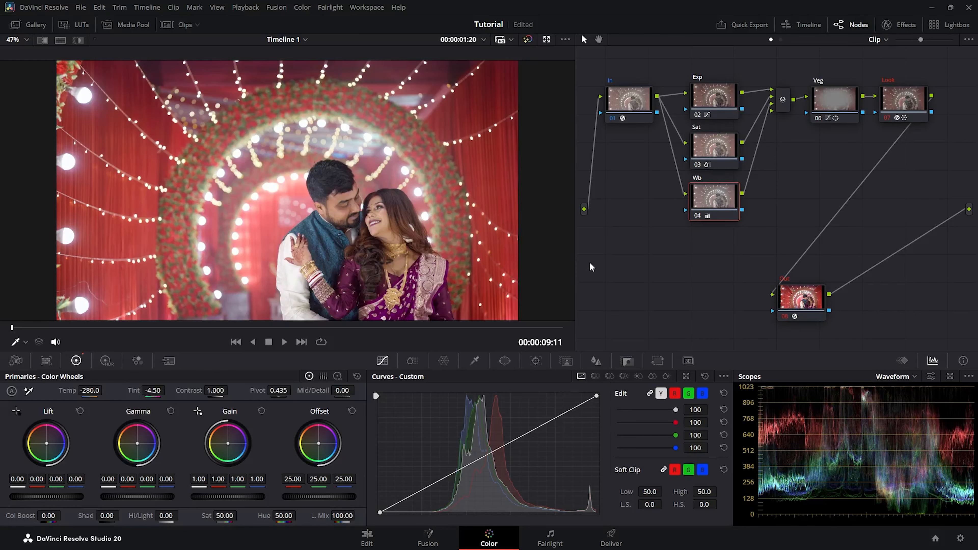
Raise the Sat node's saturation to 59.80 and preview the clip full screen
left_click(720, 142)
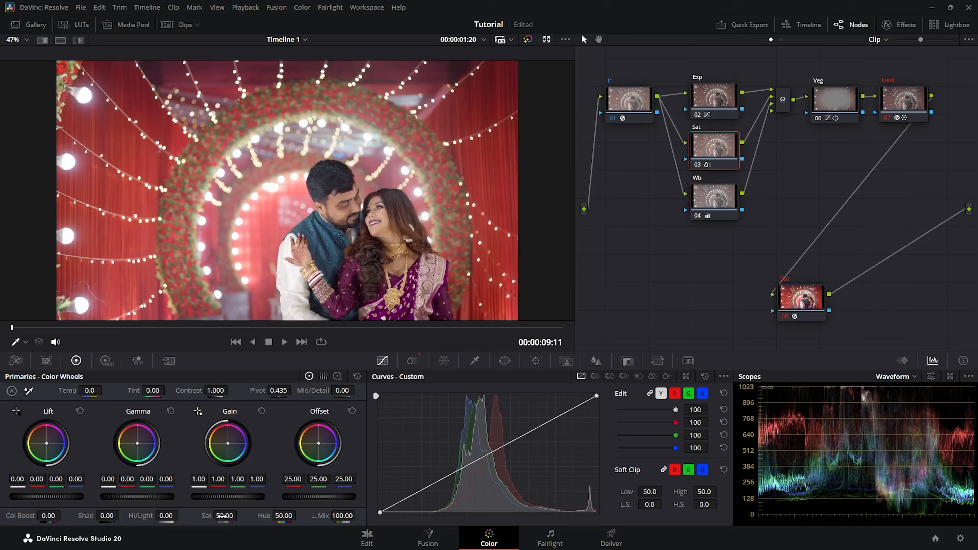
mouse_move(223, 517)
left_mouse_down()
mouse_move(254, 515)
mouse_move(237, 515)
left_mouse_up()
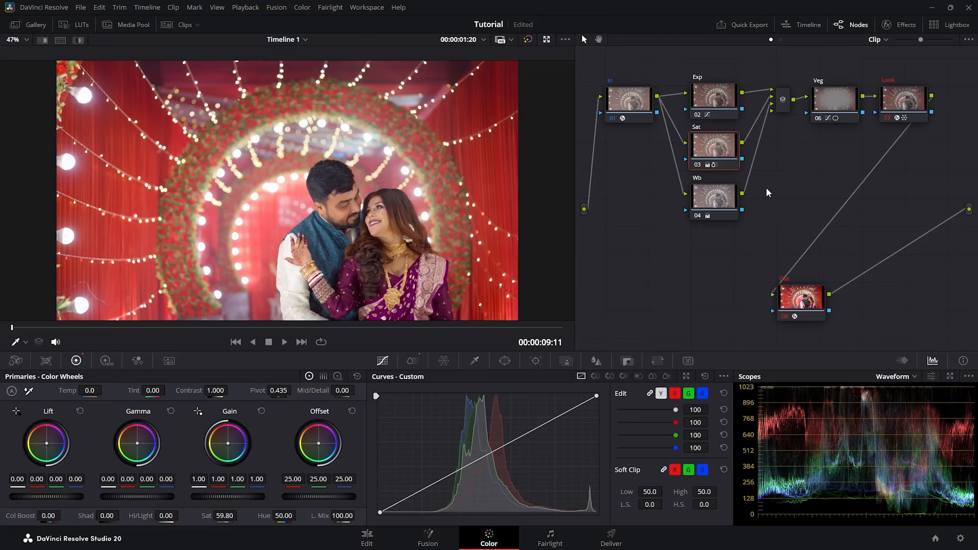
key("ctrl+f")
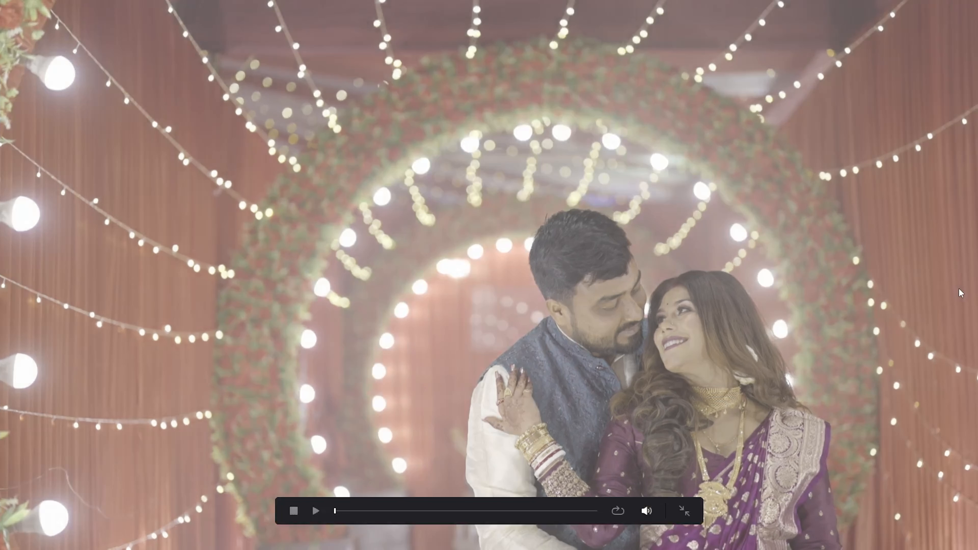
Toggle the grade off and on full screen, then exit to the Color page
key("shift+d")
key("shift+d")
key("Escape")
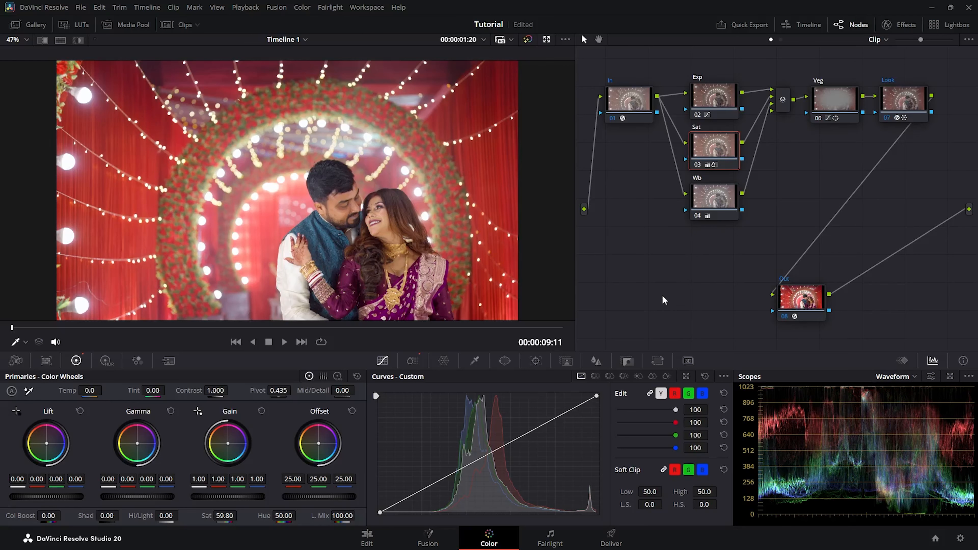
Apply clip 03's node-tree grade to clip 04 from the Clips strip
key("Down")
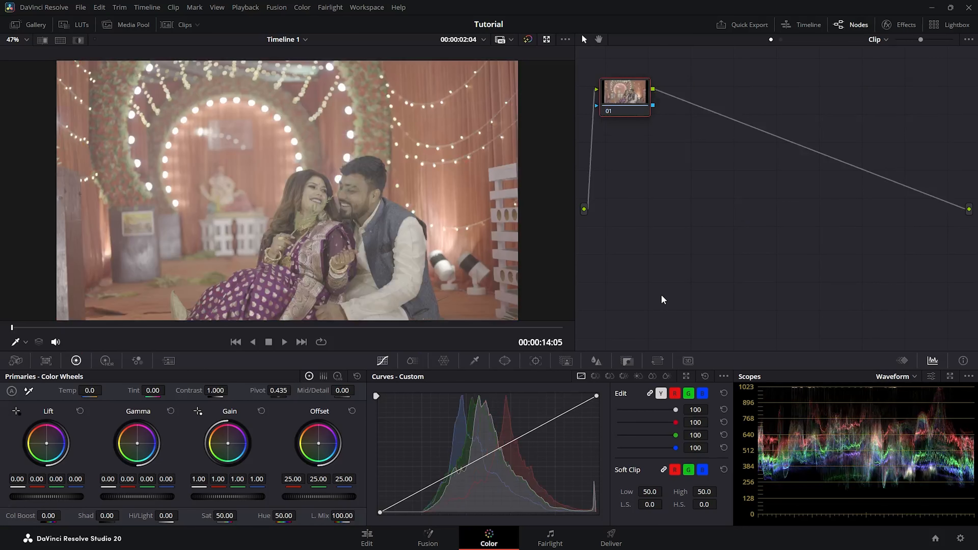
key("ctrl+home")
left_click(169, 25)
left_click(175, 314)
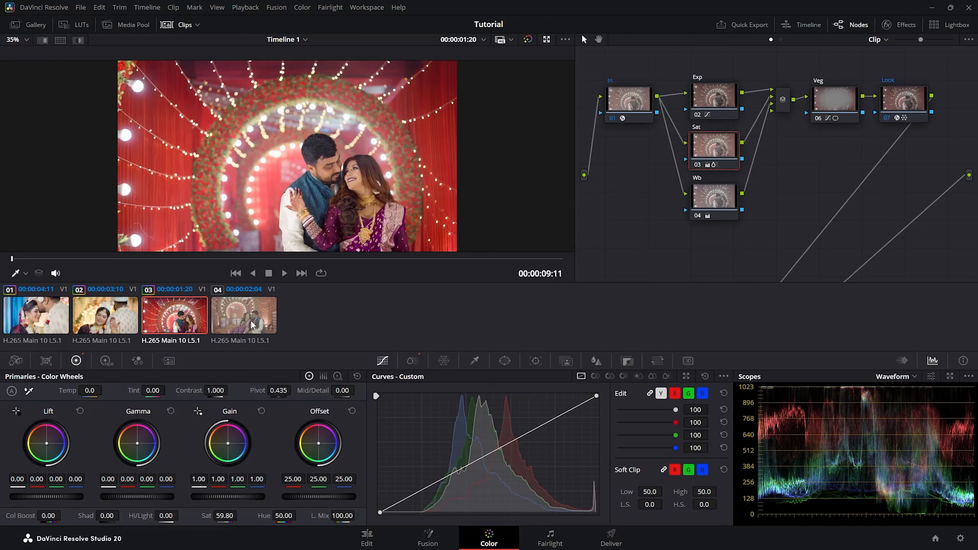
left_click(231, 312)
key("shift+equal")
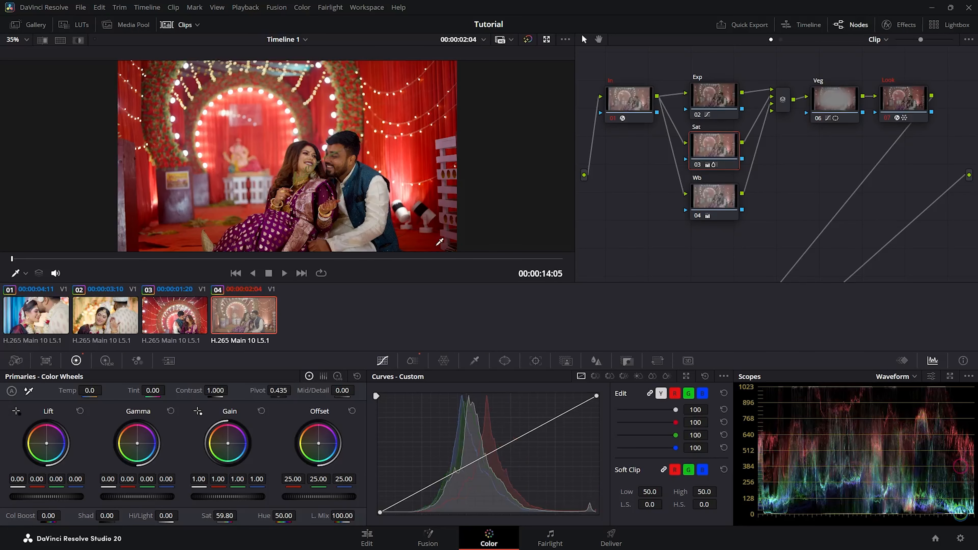
left_click(181, 25)
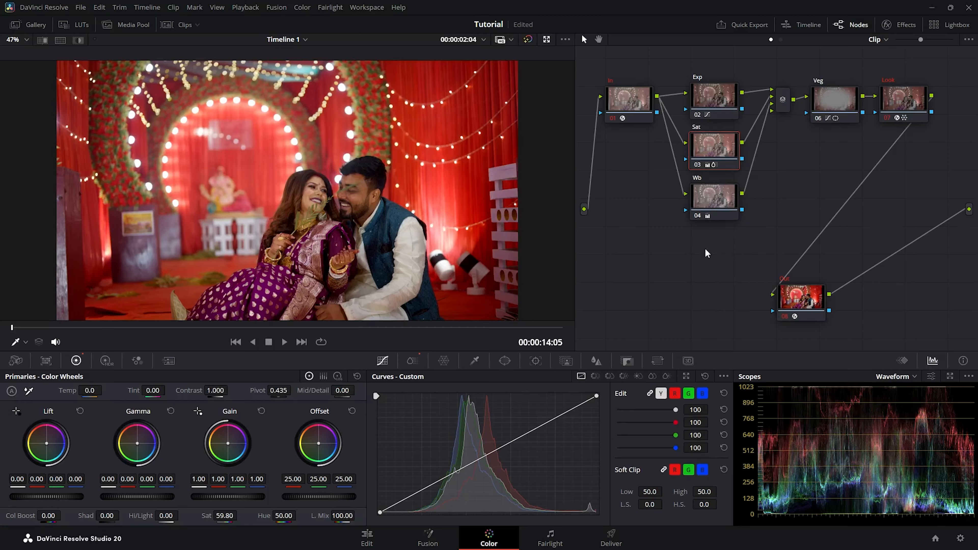
On clip 04, ease the Exp curve's black point left and set Wb to Temp -330, Tint -6.50
left_click(708, 95)
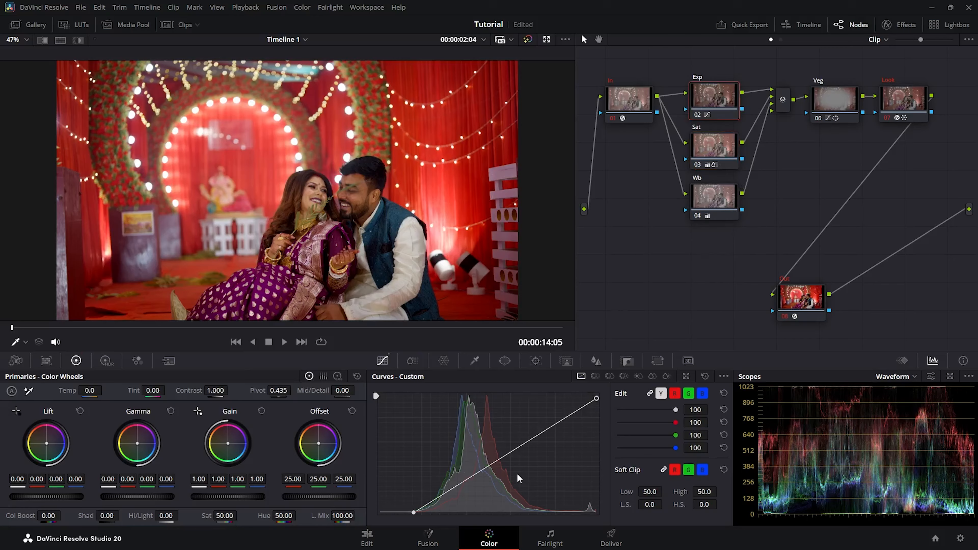
left_click_drag(414, 513, 398, 511)
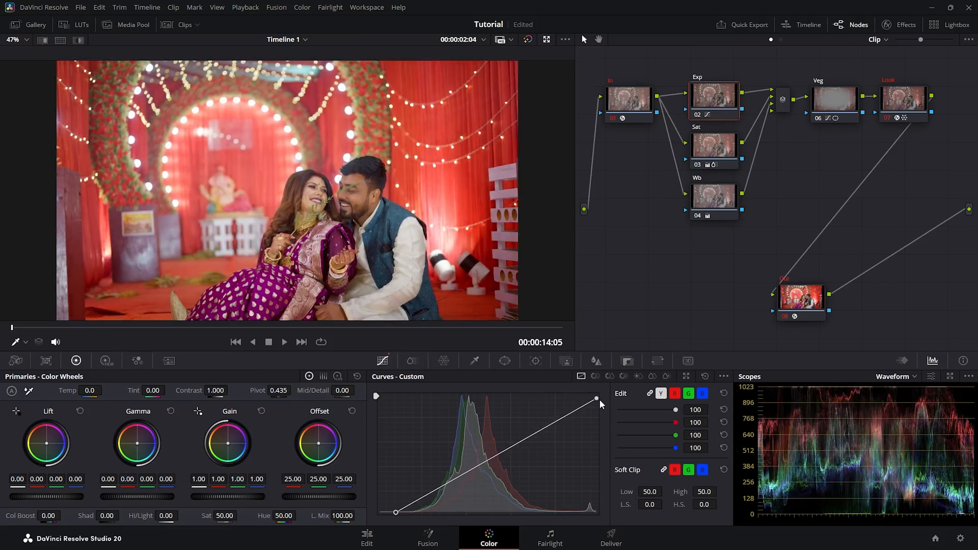
left_click_drag(597, 399, 595, 395)
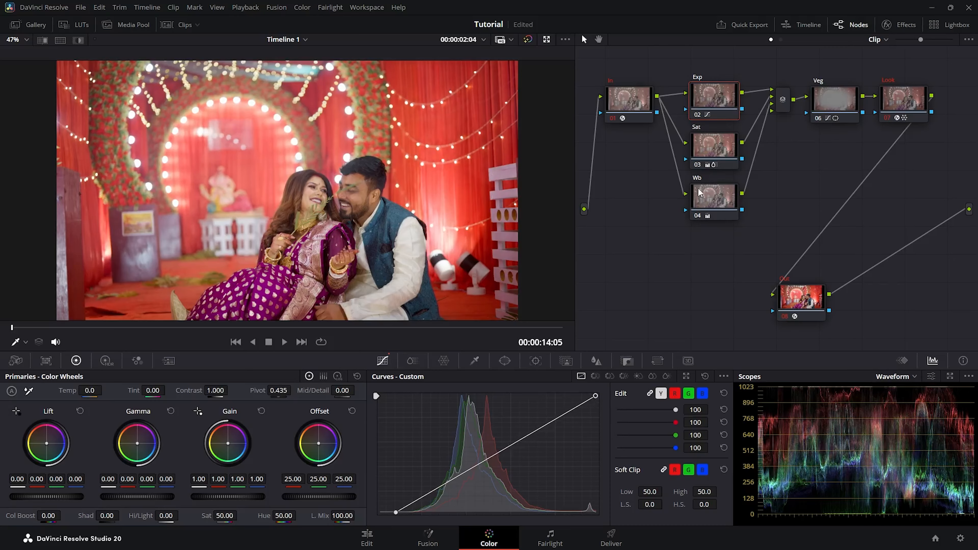
left_click(712, 196)
left_click_drag(153, 389, 81, 390)
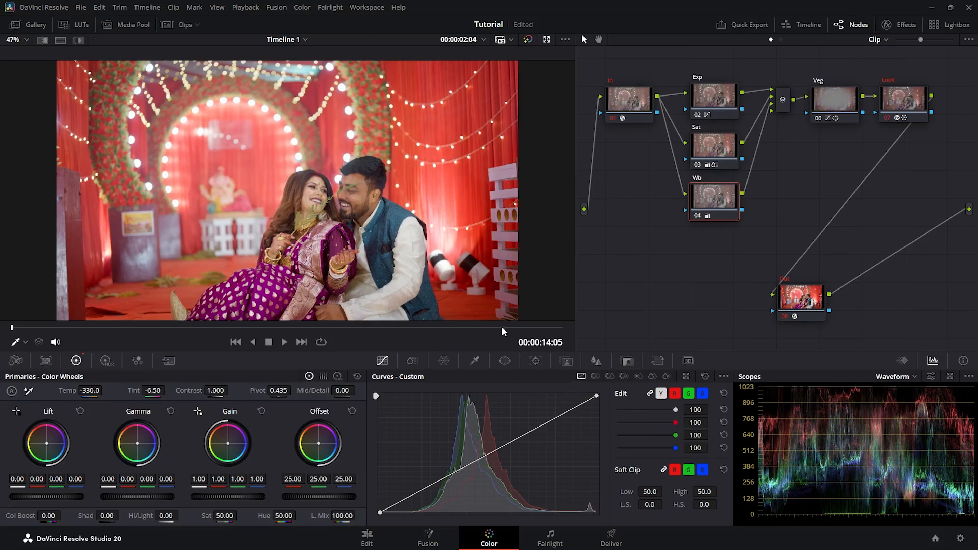
Switch to clip 01 and toggle its grade bypass to compare before and after
left_click(182, 24)
left_click(36, 314)
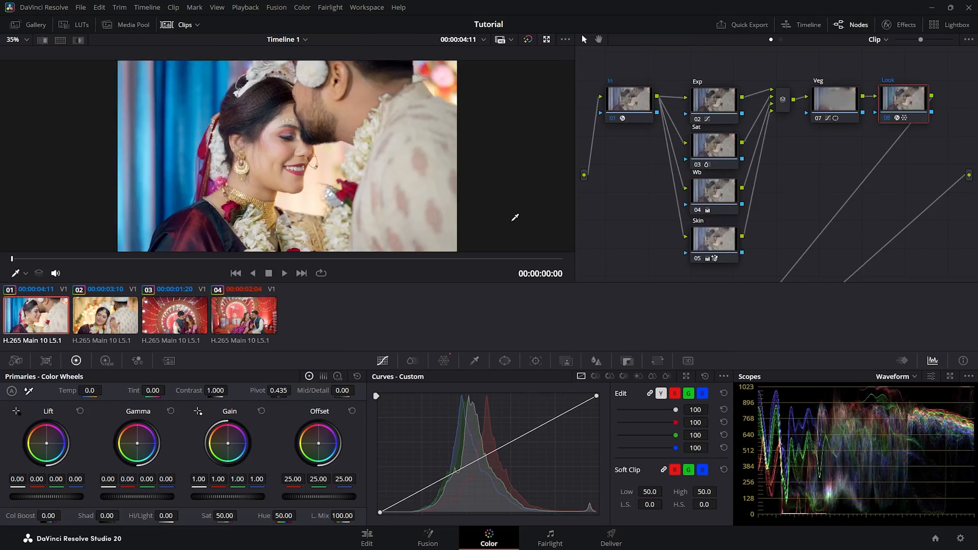
key("alt+d")
key("alt+d")
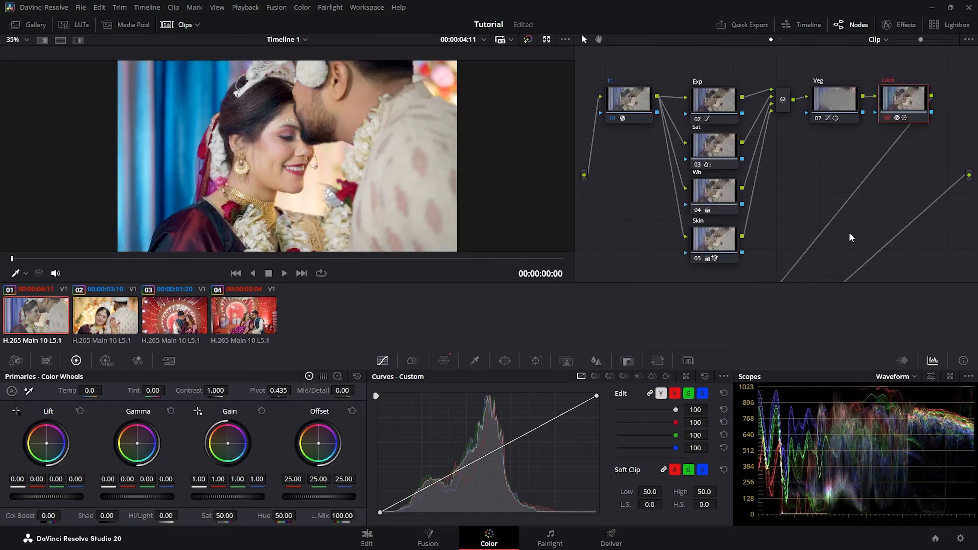
key("alt+d")
key("alt+d")
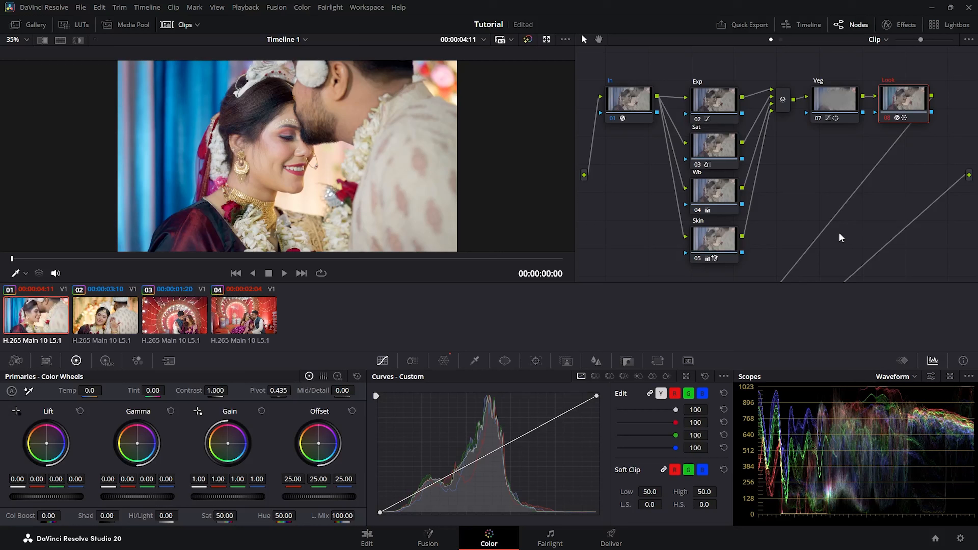